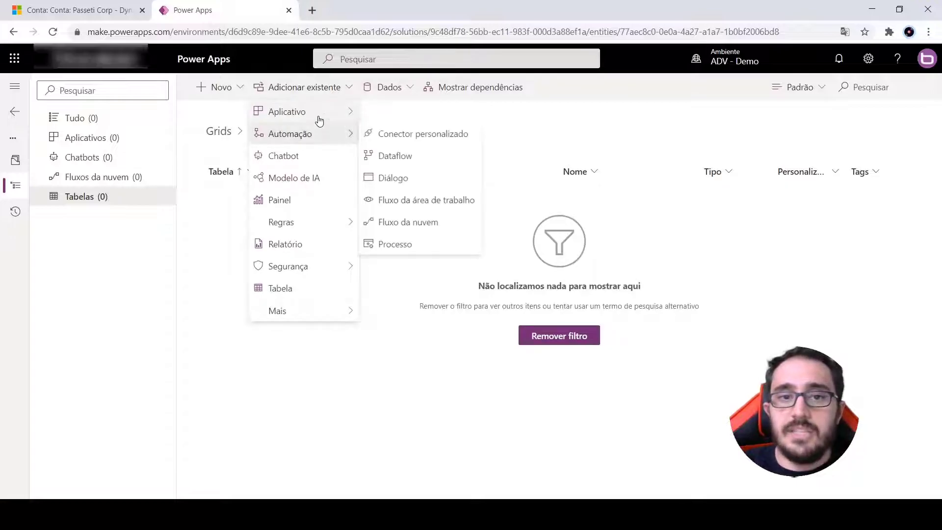
# Find the existing Conta table with the search term "cont" and select it for inclusion in the solution
pyautogui.click(316, 290)
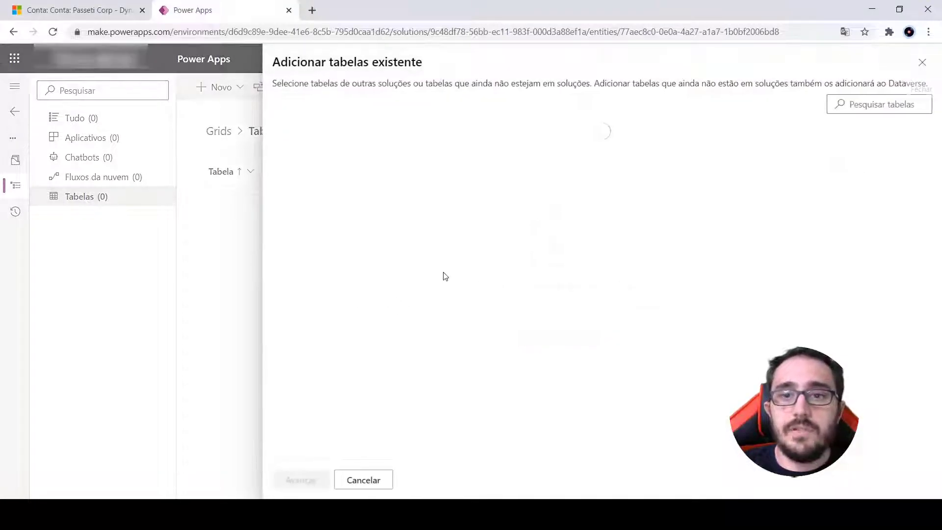
pyautogui.click(874, 114)
pyautogui.write('cont')
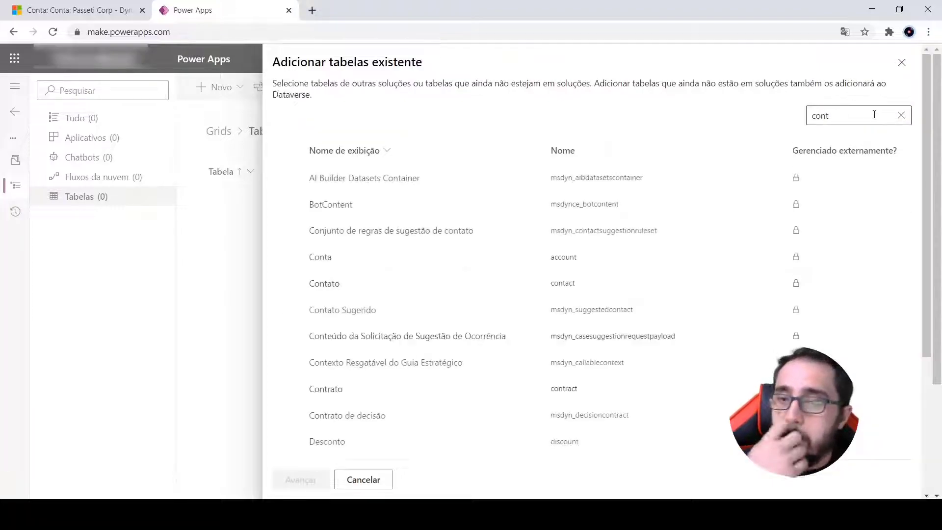
pyautogui.click(426, 259)
pyautogui.click(291, 479)
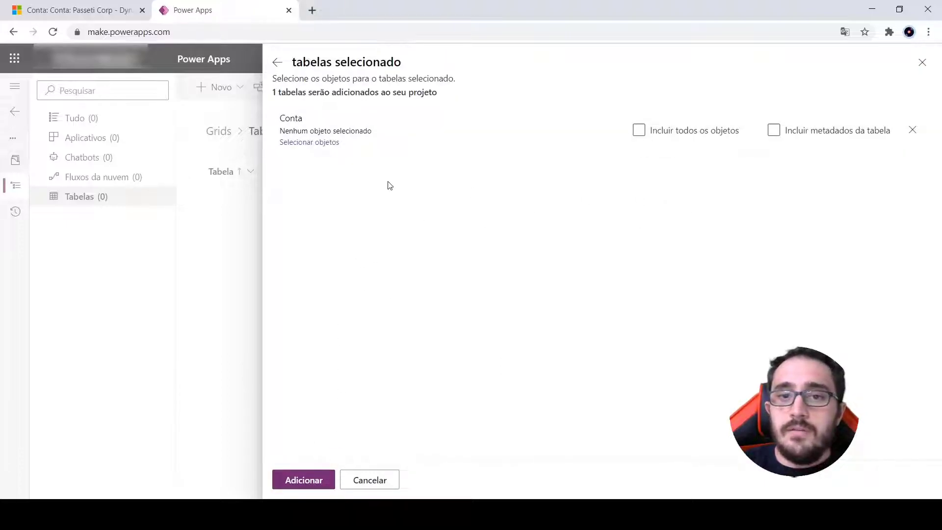
# Include only the main form Conta from the Conta table's objects and add the table to the solution
pyautogui.click(308, 143)
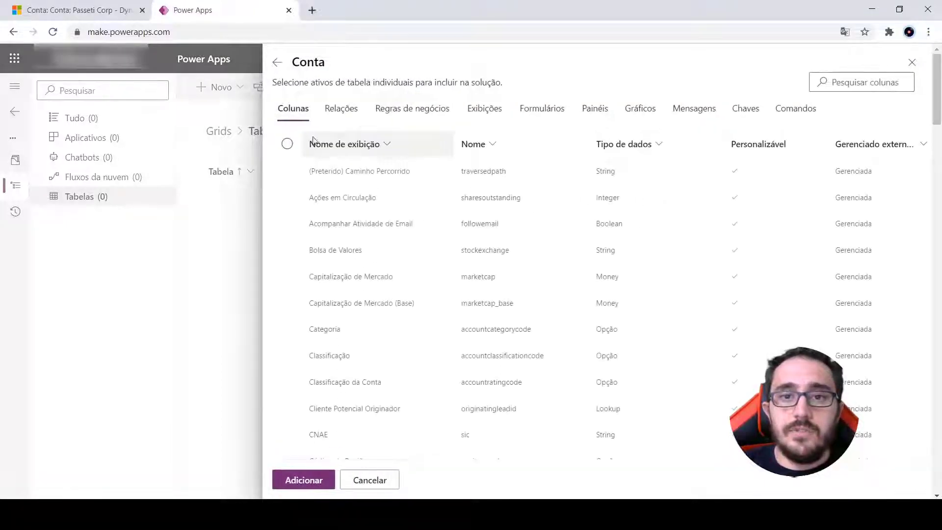
pyautogui.click(541, 110)
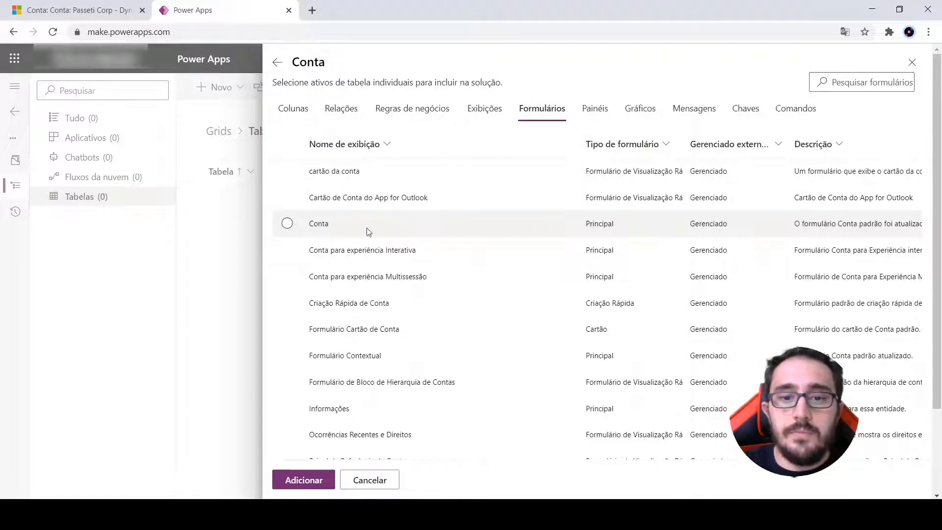
pyautogui.click(287, 224)
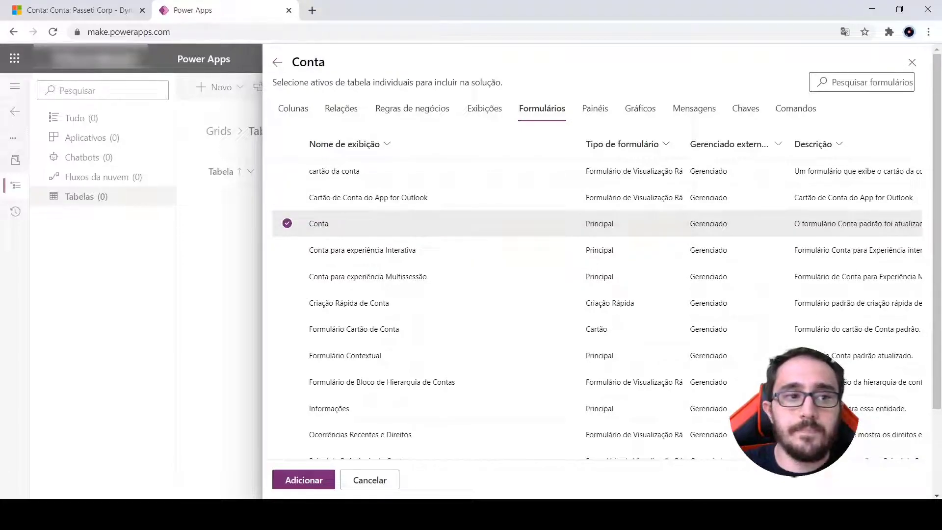
pyautogui.click(293, 481)
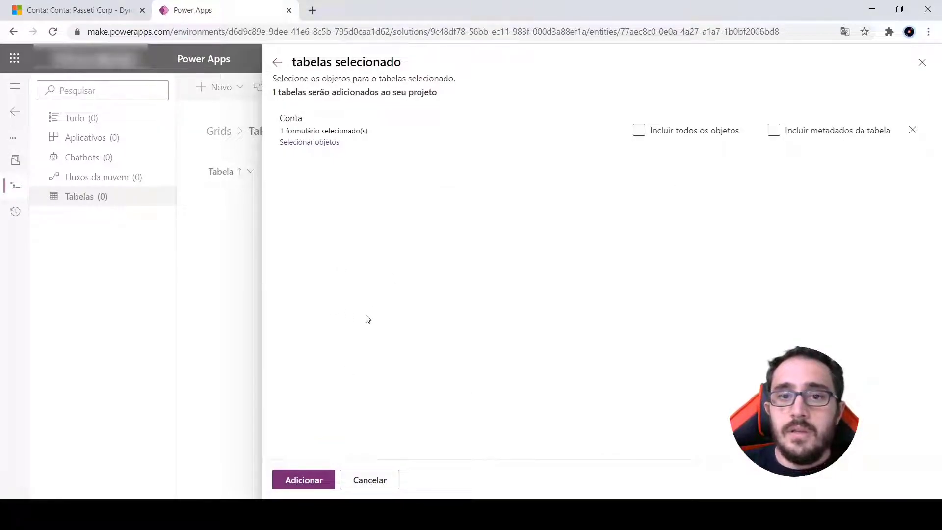
pyautogui.click(307, 484)
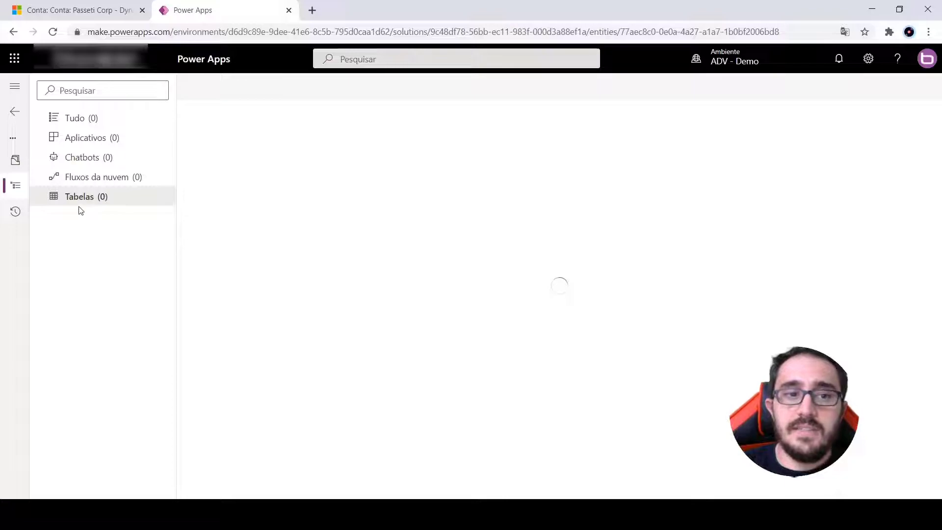
# Open the main form Conta of the Conta table for editing
pyautogui.click(38, 198)
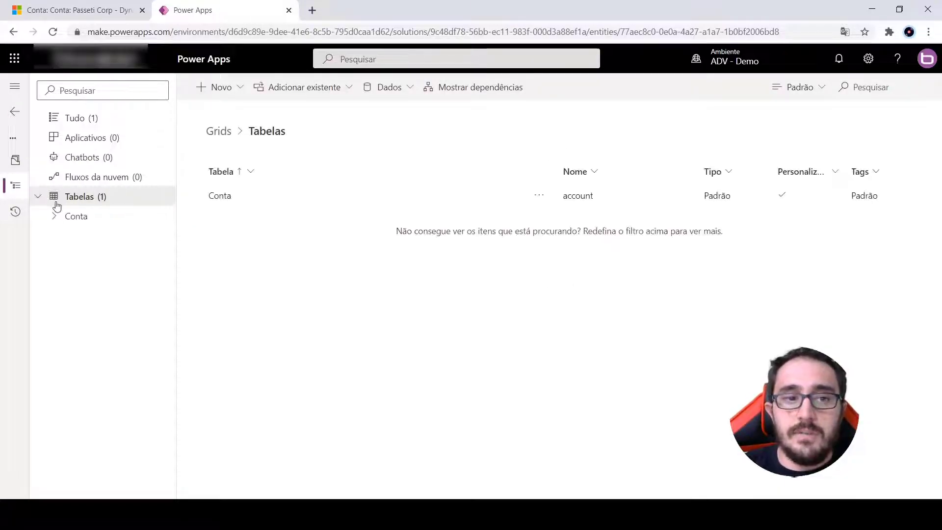
pyautogui.click(53, 217)
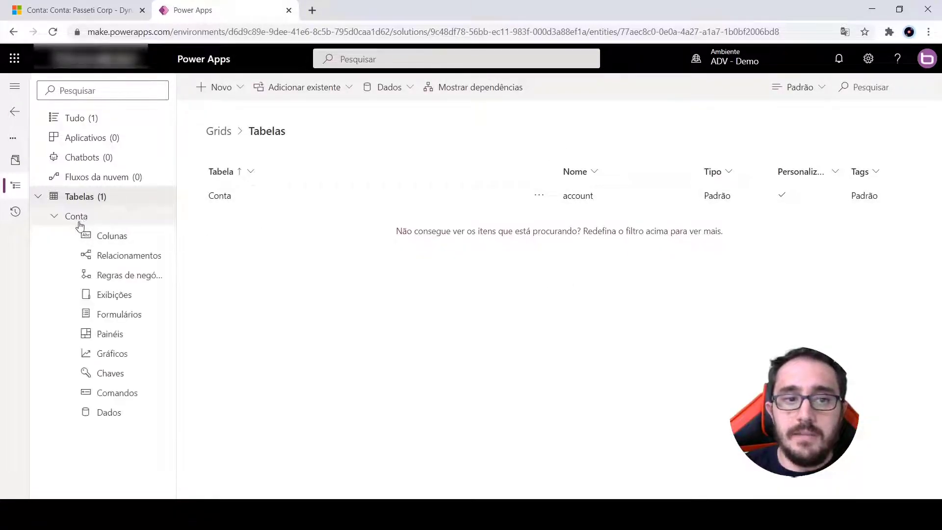
pyautogui.click(126, 320)
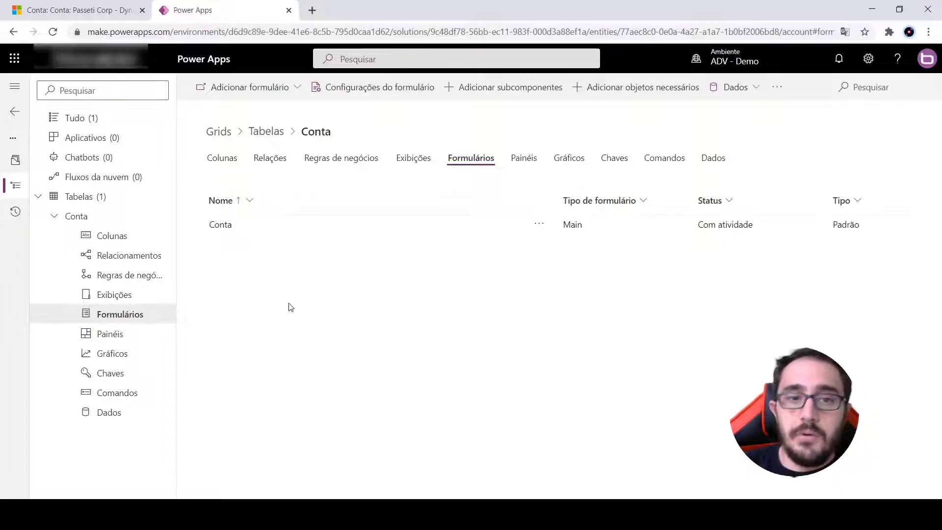
pyautogui.click(219, 225)
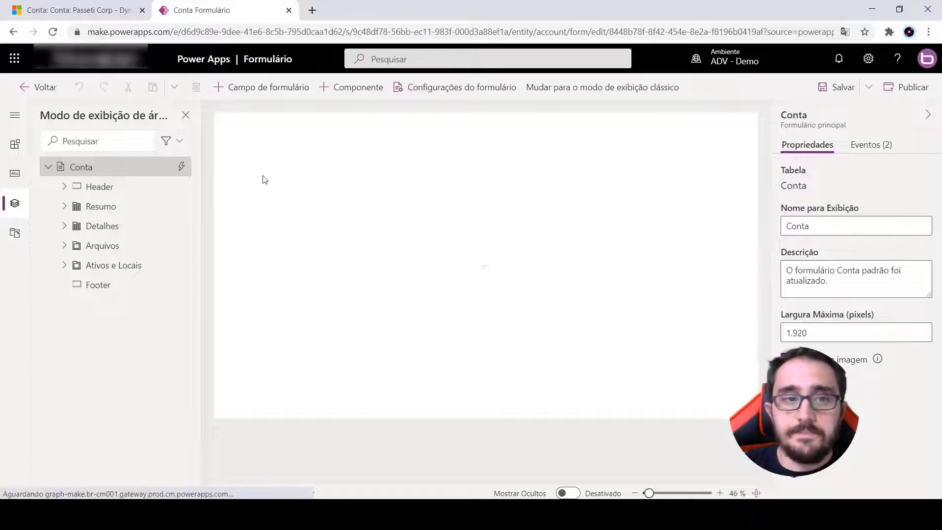
# Add a Subgrade component from the related-data components to the Conta form
pyautogui.click(15, 115)
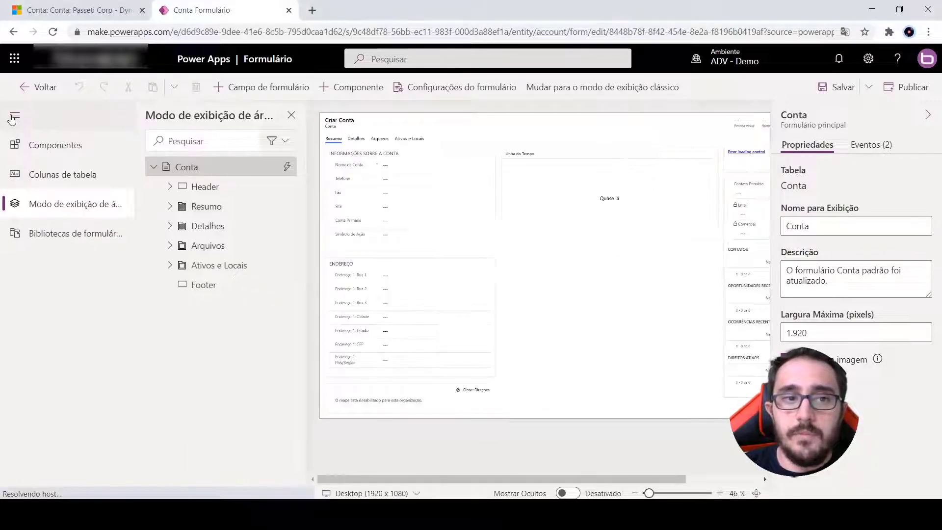
pyautogui.click(56, 146)
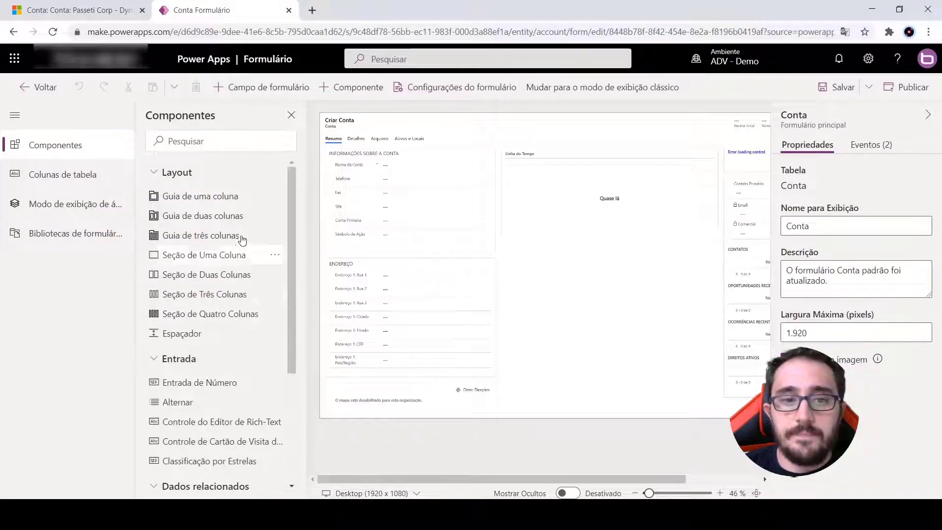
pyautogui.scroll(-3, 253, 245)
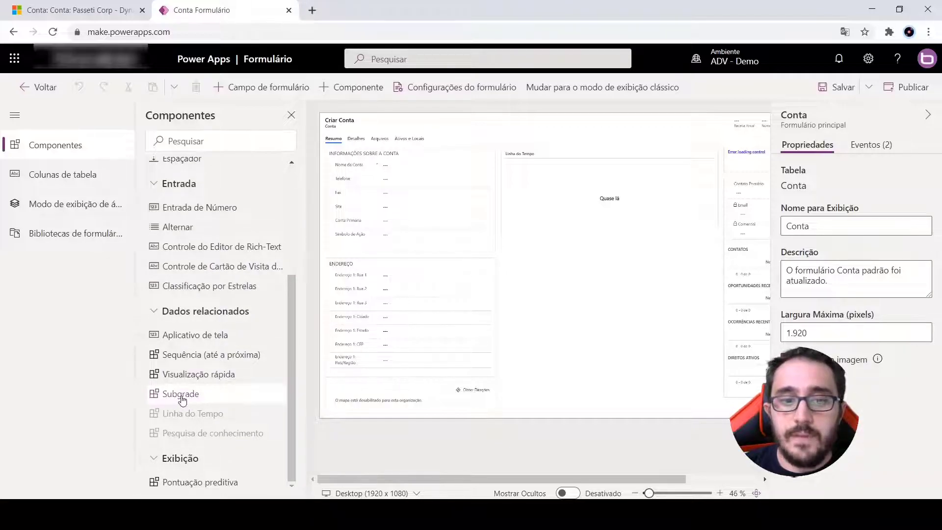
pyautogui.moveTo(181, 400); pyautogui.dragTo(585, 216)
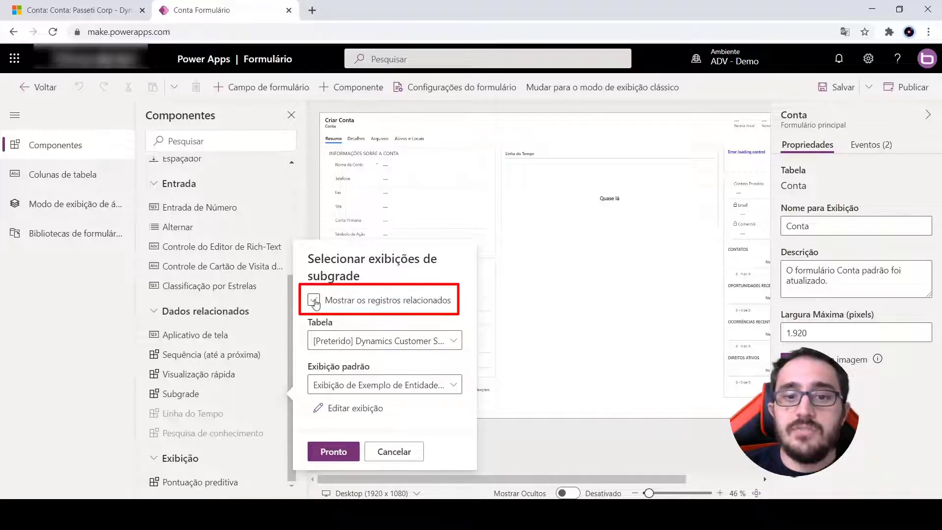
# Restrict the subgrid to related records and choose Contatos (Nome da Empresa) as its table
pyautogui.click(313, 299)
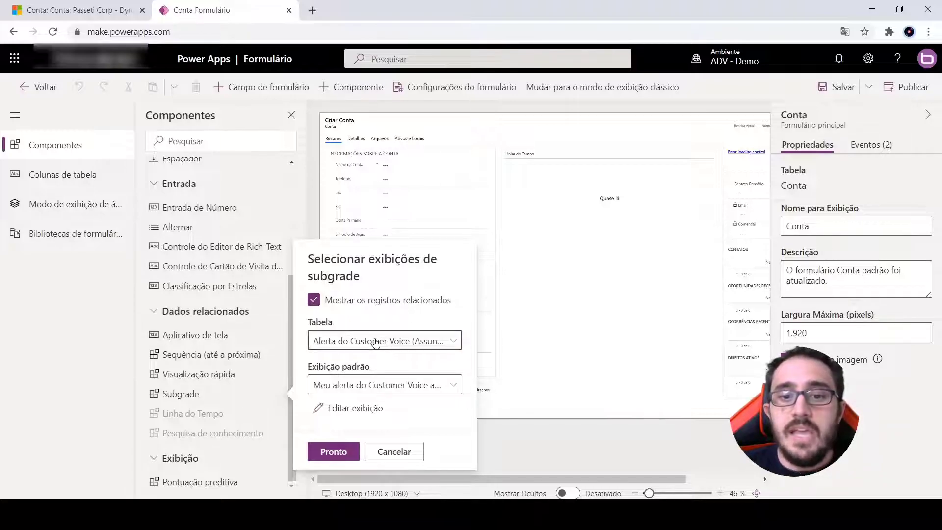
pyautogui.click(376, 342)
pyautogui.scroll(-10, 515, 179)
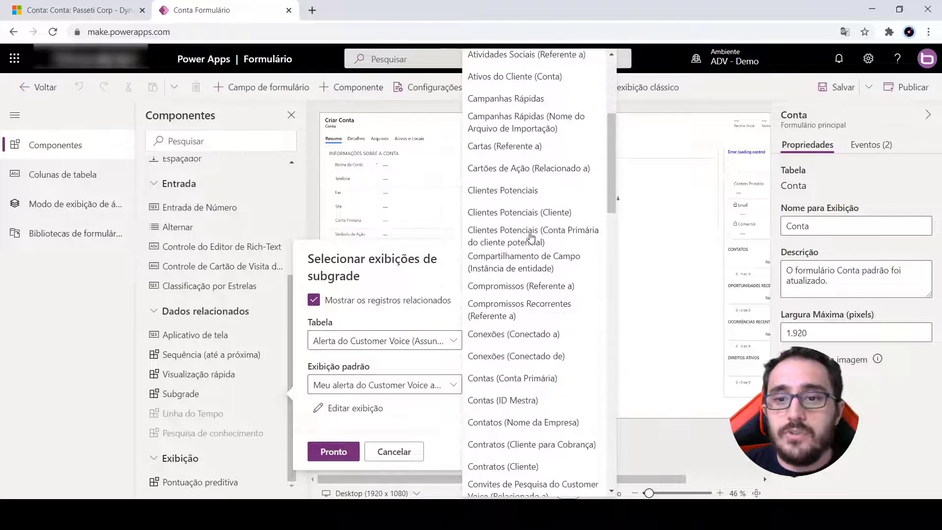
pyautogui.scroll(-15, 530, 320)
pyautogui.scroll(3, 522, 395)
pyautogui.scroll(15, 522, 396)
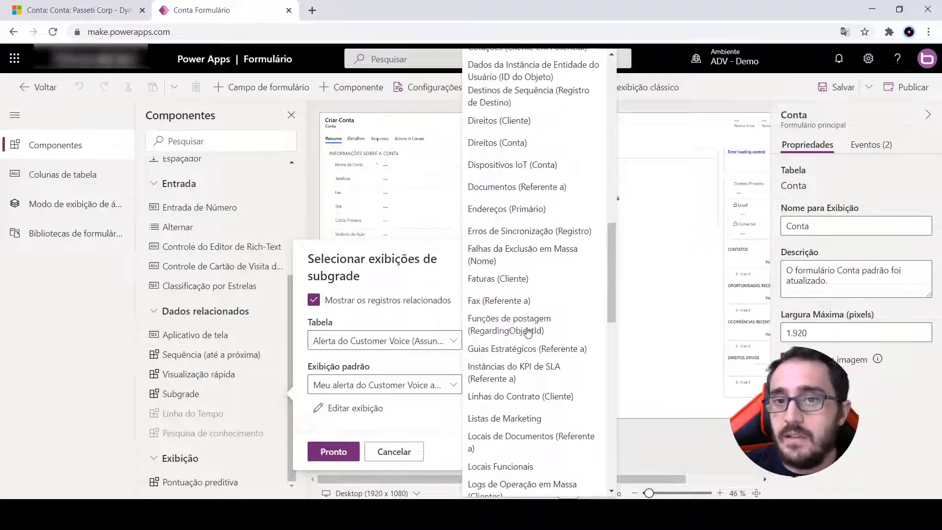
pyautogui.scroll(10, 516, 319)
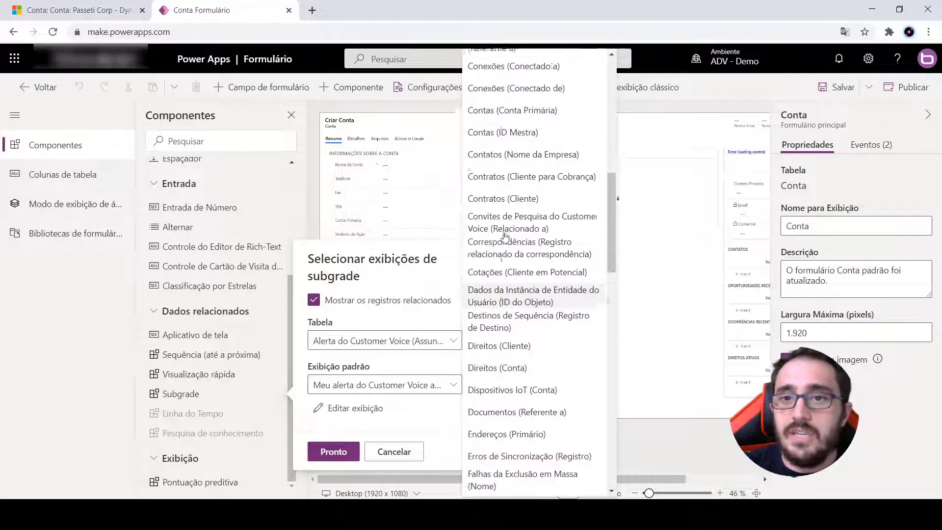
pyautogui.scroll(-6, 505, 237)
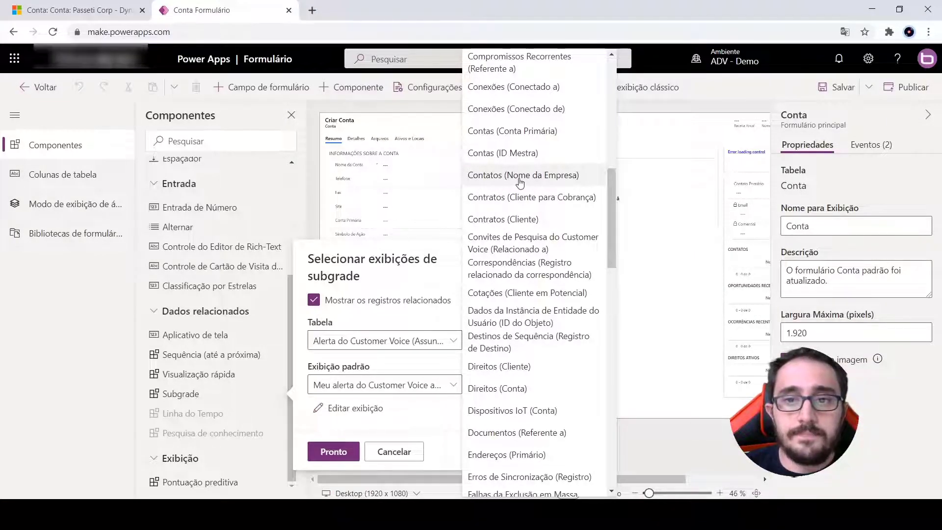
pyautogui.click(521, 182)
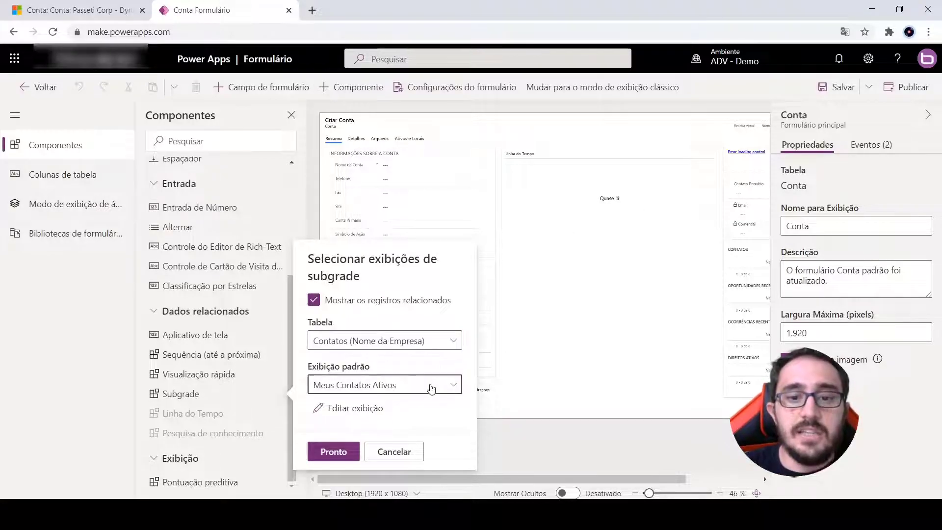
# Set the subgrid's default view to Contatos Ativos and confirm its insertion
pyautogui.click(432, 384)
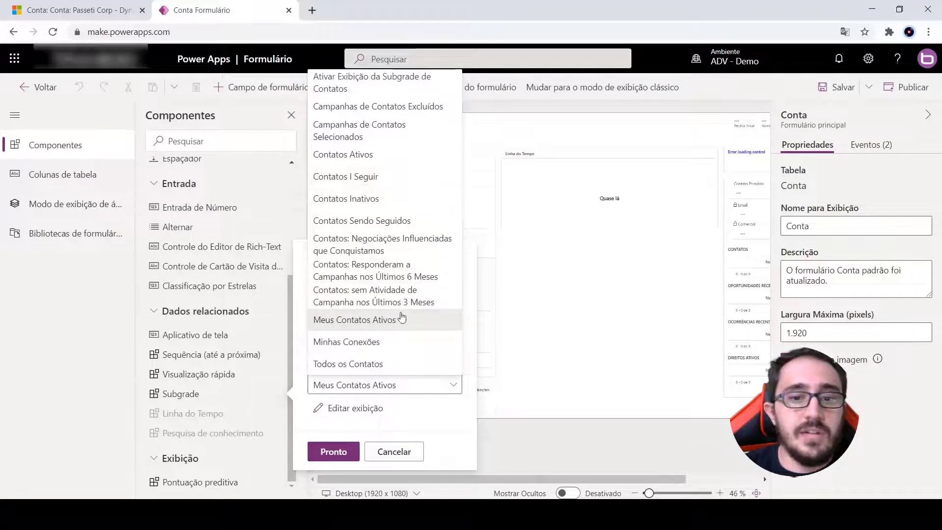
pyautogui.click(397, 158)
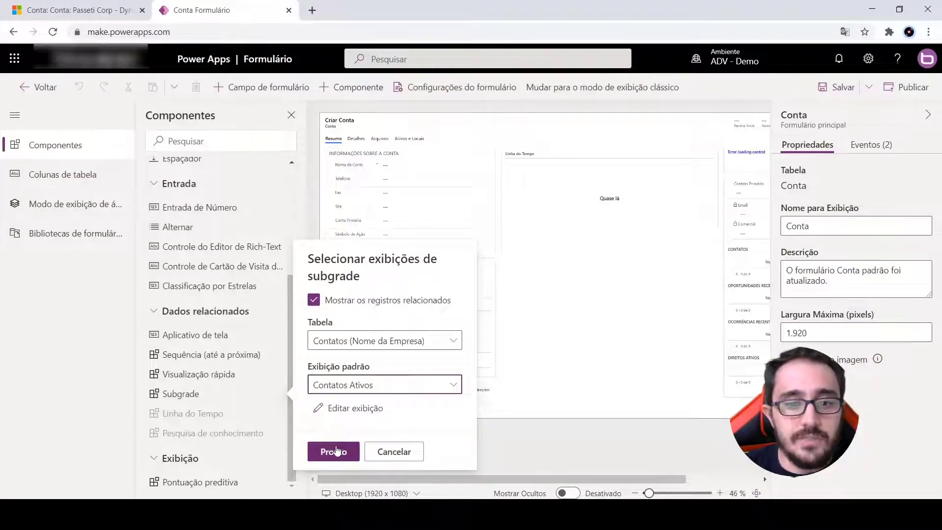
pyautogui.click(334, 453)
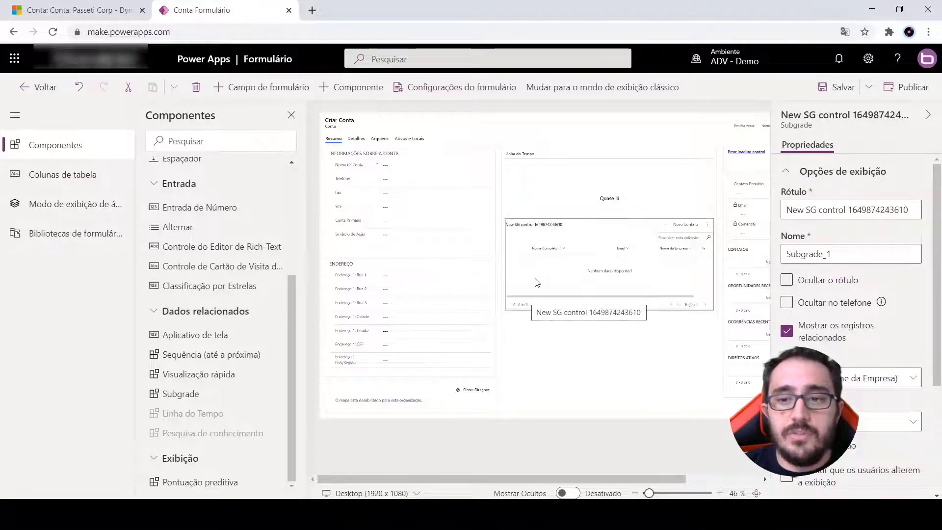
# Set the new subgrid's label to "Contatos da empresa"
pyautogui.doubleClick(851, 209)
pyautogui.hotkey('ctrl', 'a')
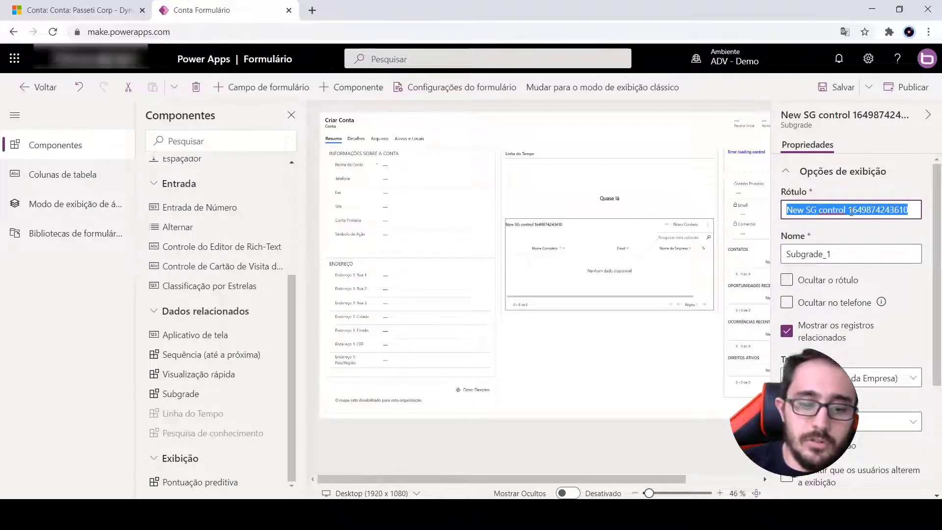
pyautogui.write('Contatos da empresa')
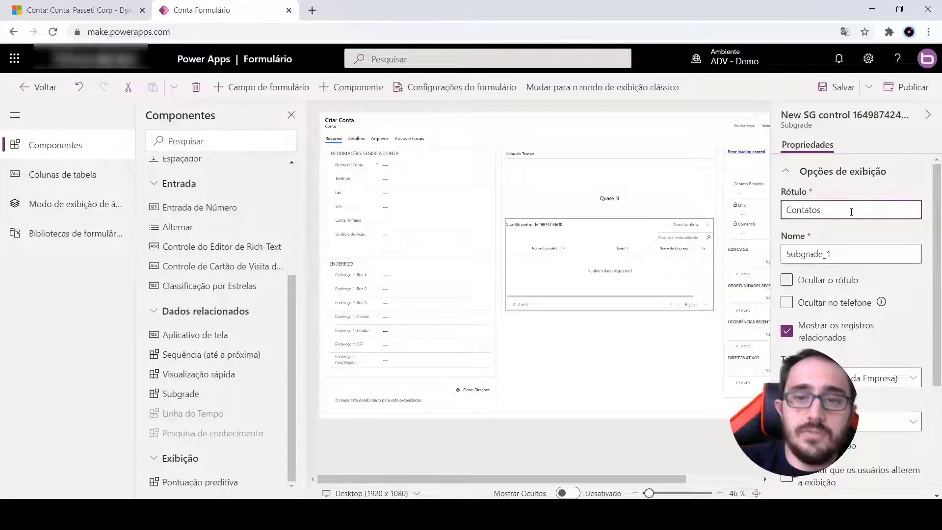
# Set the subgrid's name to contatos_empresa
pyautogui.click(869, 236)
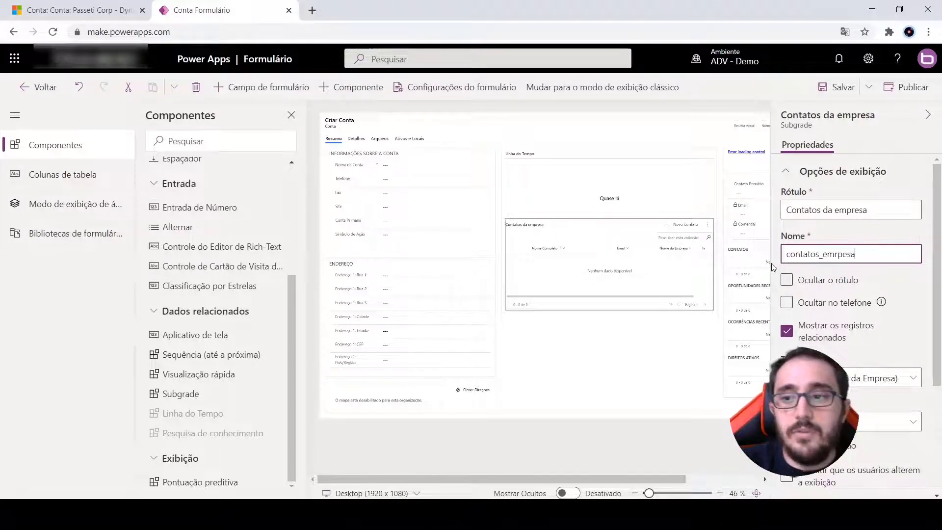
pyautogui.write('empresa')
pyautogui.press('Home')
pyautogui.write('contatos_')
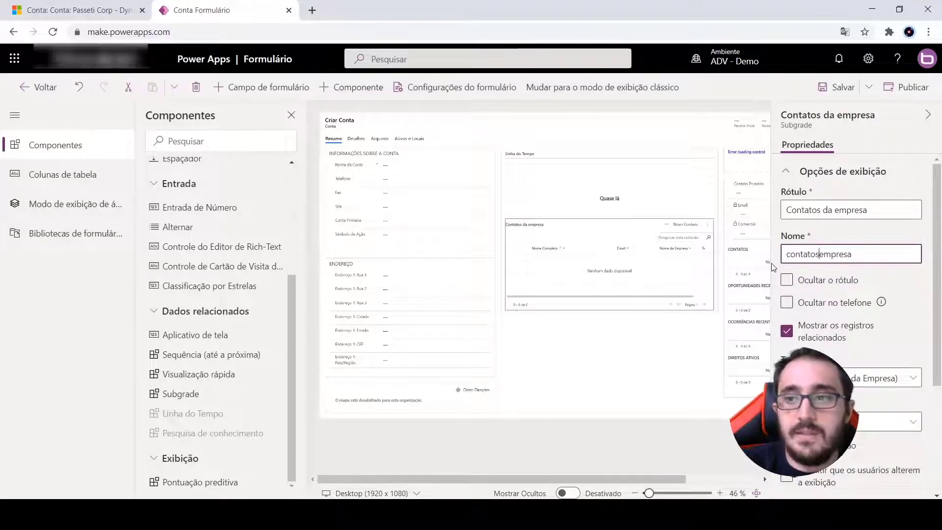
pyautogui.click(848, 236)
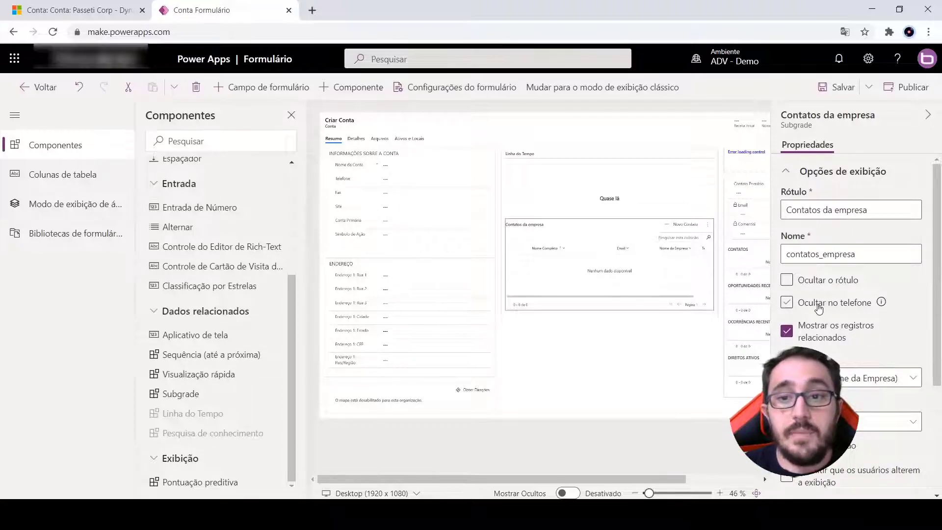
# Review the subgrid's remaining display, view, row-limit, formatting and component properties
pyautogui.scroll(-2, 833, 322)
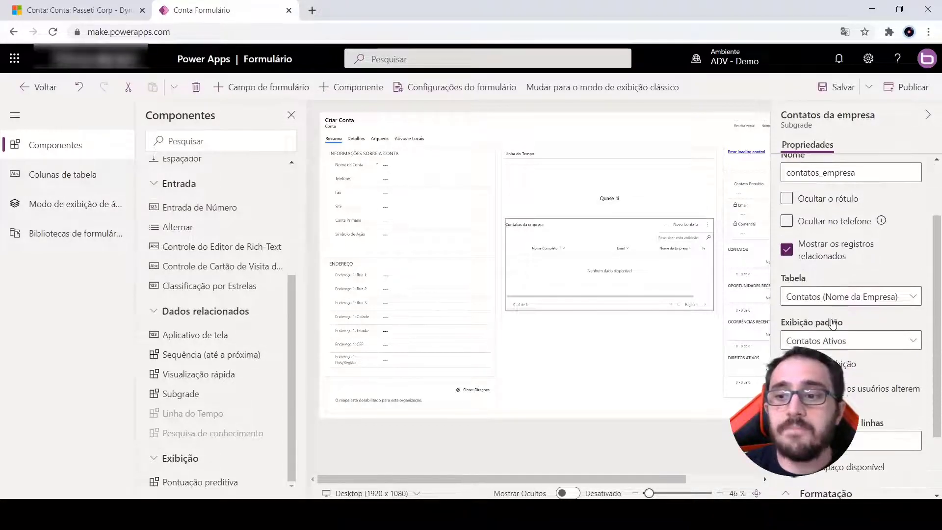
pyautogui.scroll(-2, 832, 322)
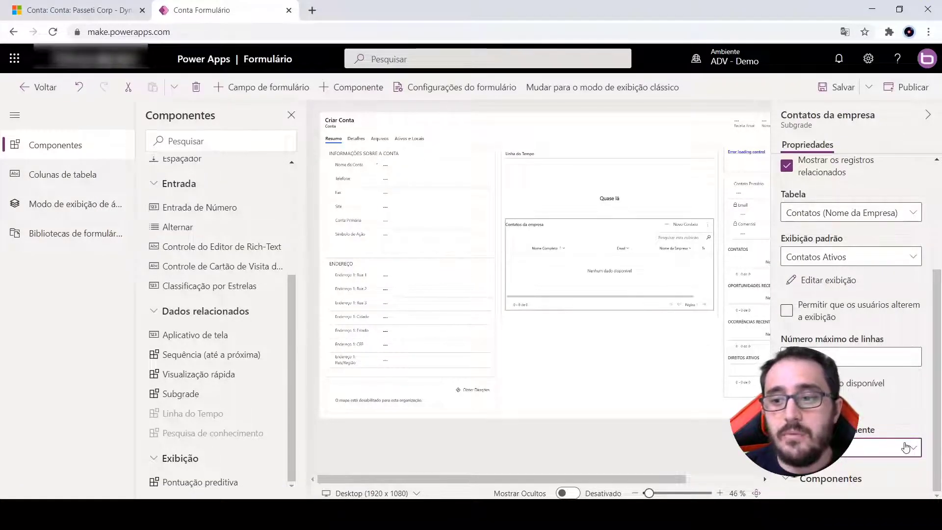
pyautogui.scroll(-1, 828, 483)
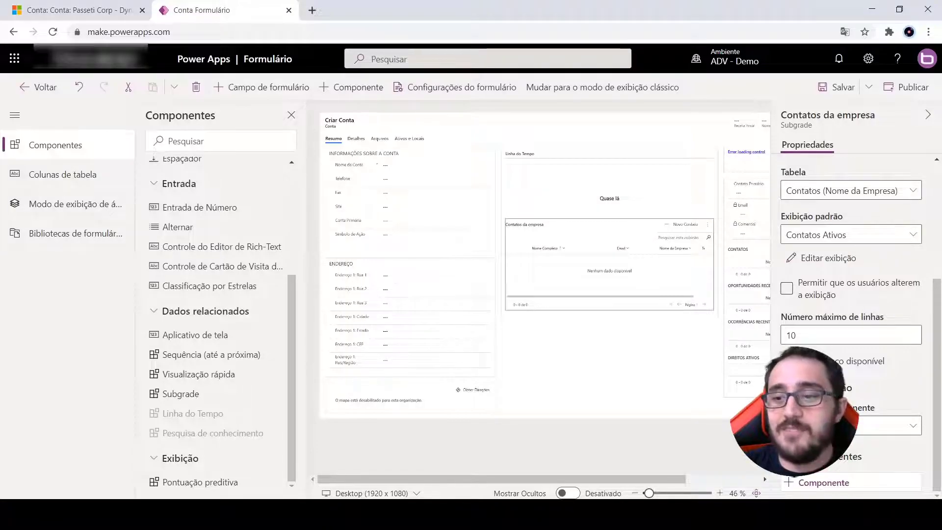
pyautogui.scroll(4, 859, 332)
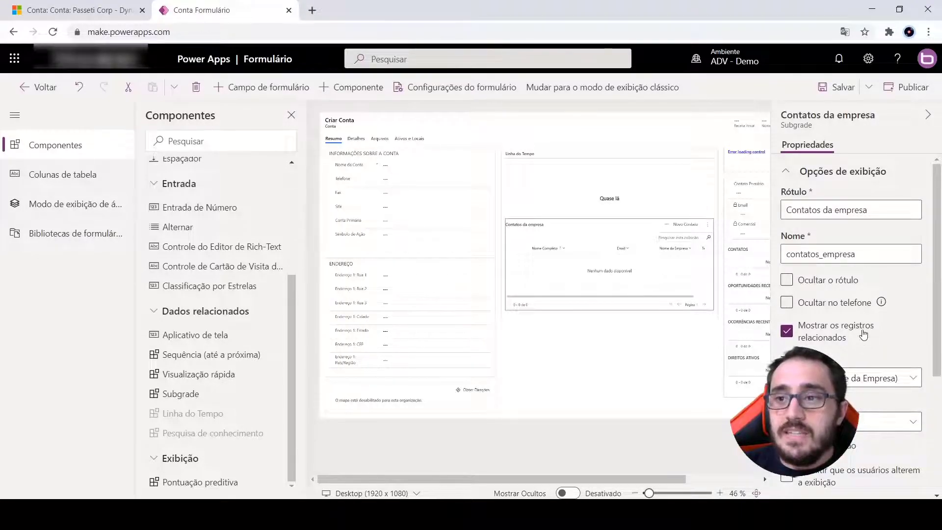
pyautogui.scroll(-4, 863, 334)
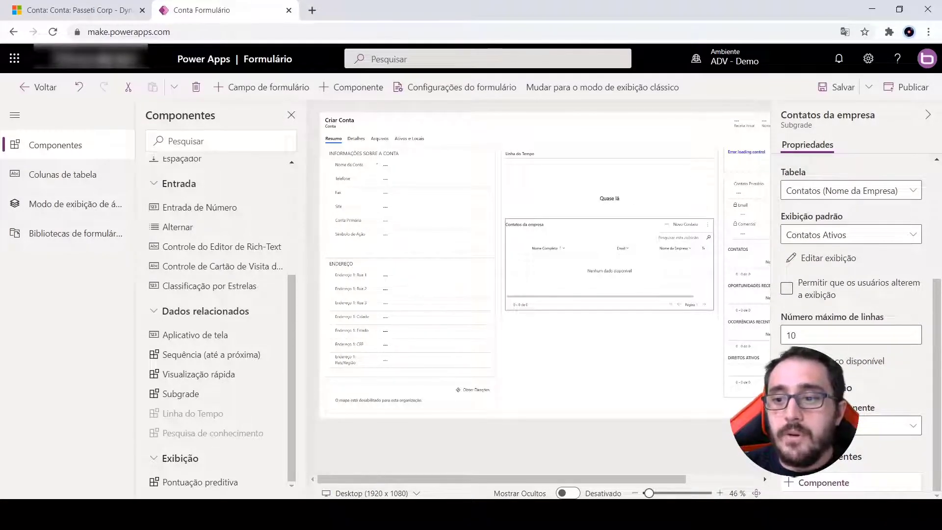
# Save the Conta form and view the Contatos da empresa subgrid on the Passeti Corp account in Dynamics 365
pyautogui.click(837, 86)
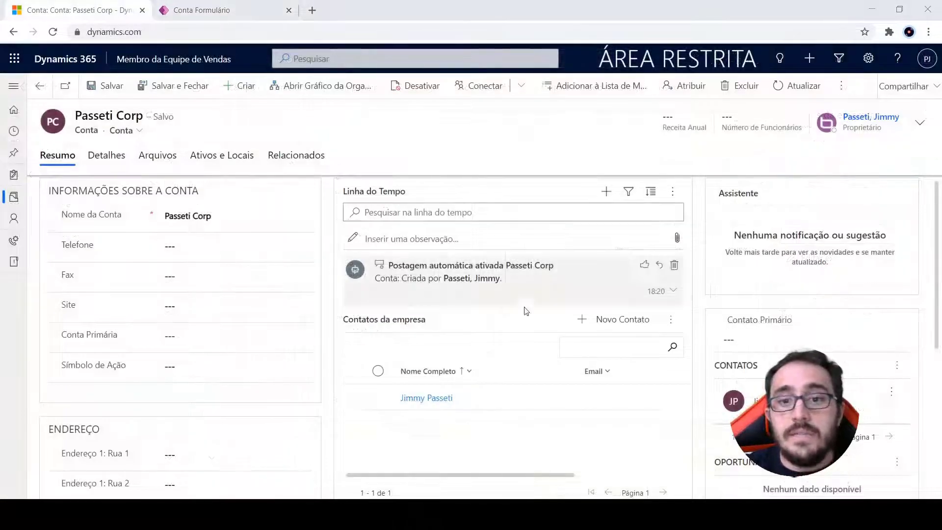
pyautogui.scroll(-2, 431, 334)
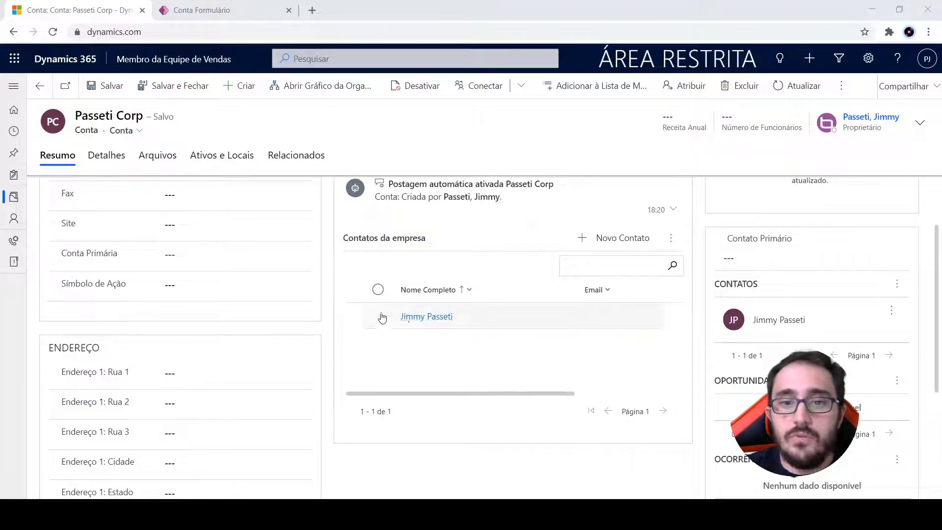
# Create a contact for Passeti Corp from the Contatos da empresa subgrid, entering the contact's first and last name
pyautogui.click(622, 238)
pyautogui.click(626, 244)
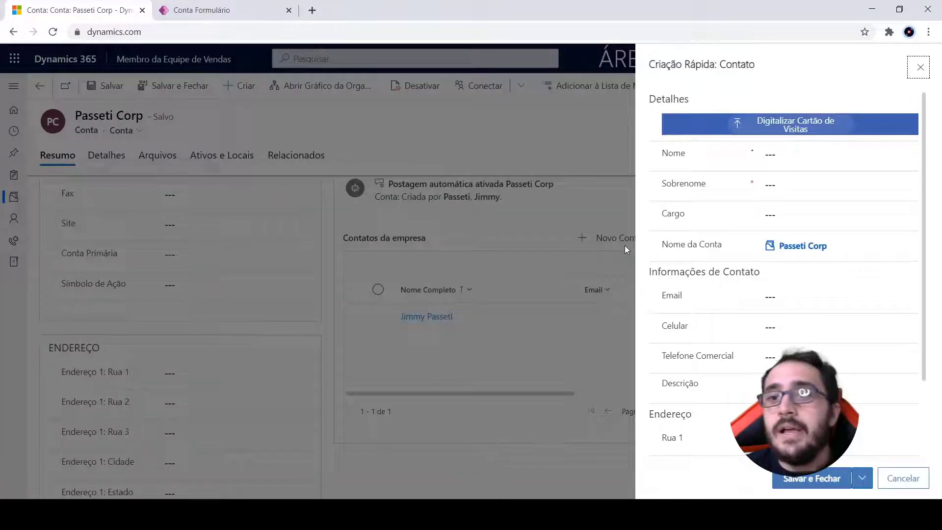
pyautogui.click(797, 158)
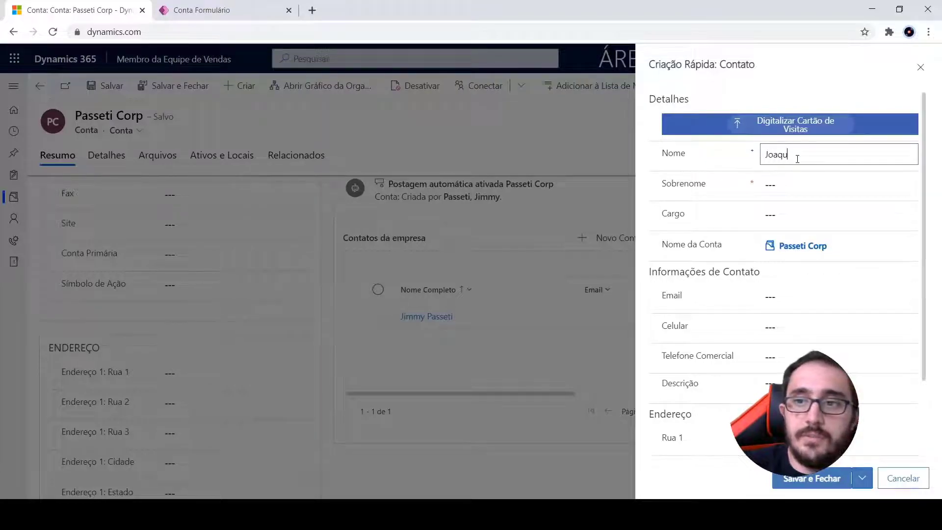
pyautogui.press('Tab')
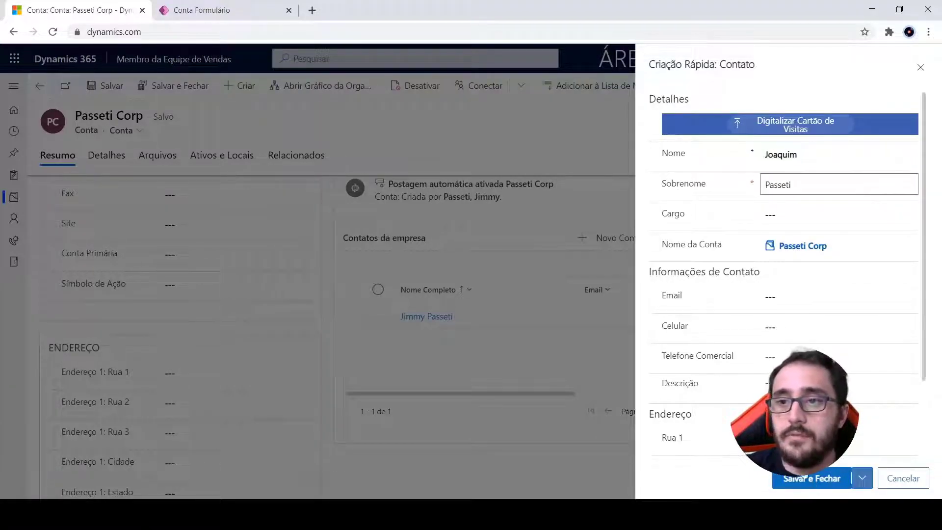
pyautogui.click(804, 474)
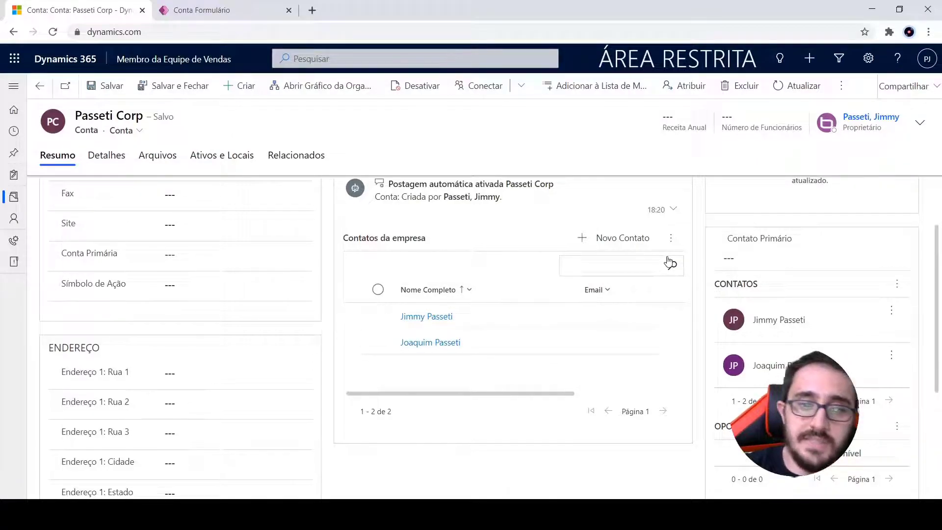
# Search the Contatos da empresa subgrid by a contact's first name and clear the search
pyautogui.write('imm')
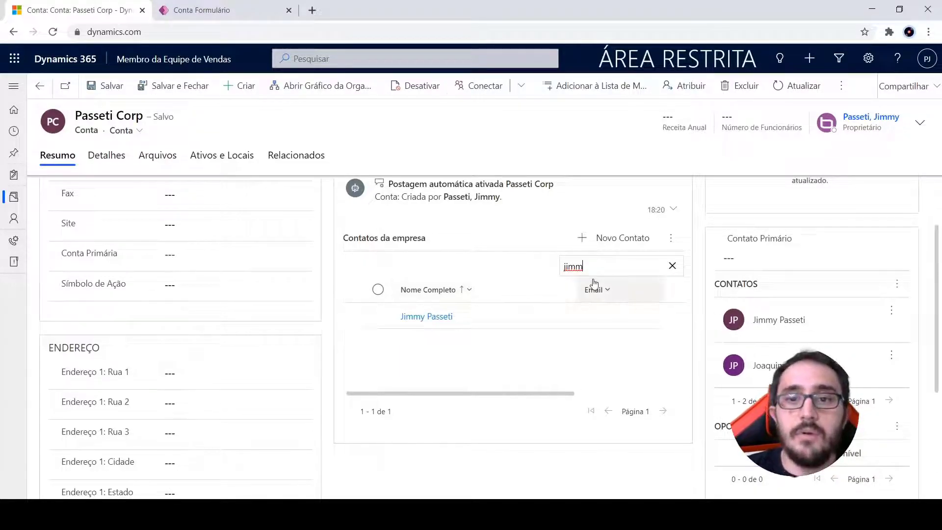
pyautogui.click(671, 267)
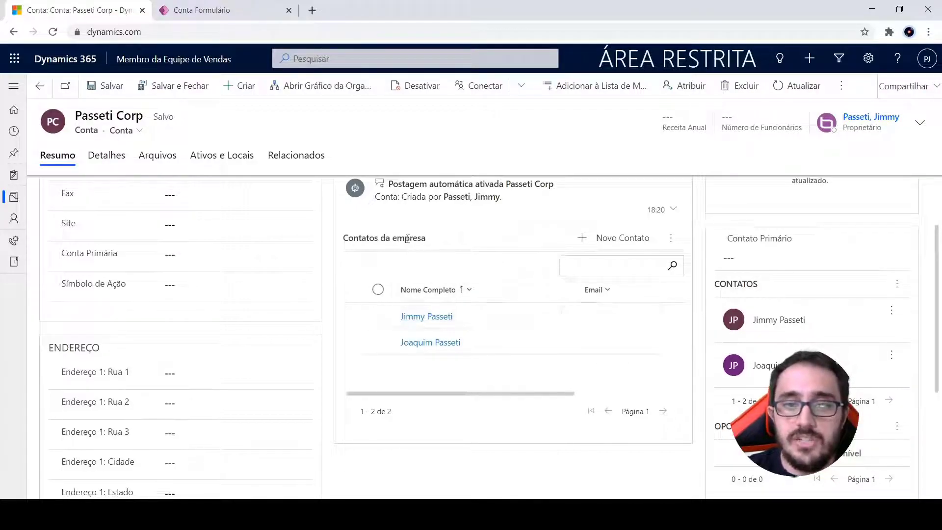
pyautogui.click(482, 256)
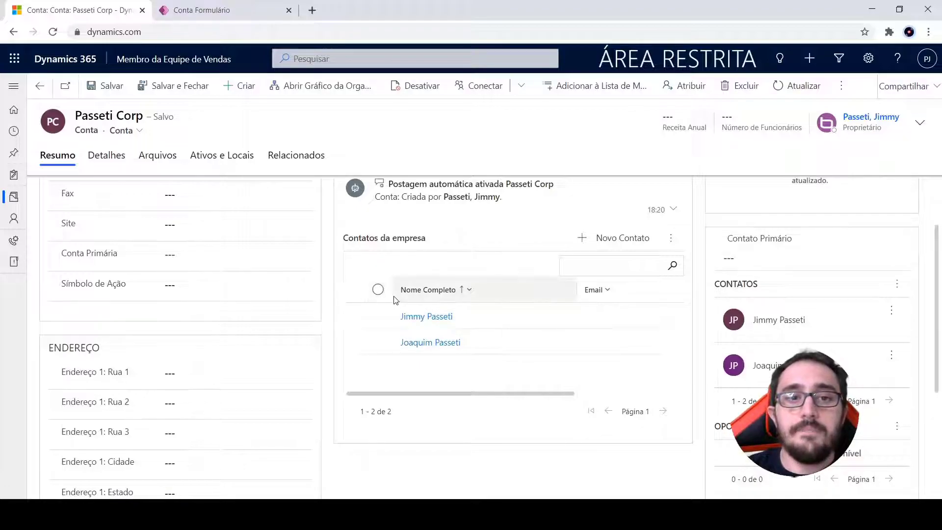
# Examine all the columns of the Contatos da empresa subgrid from Nome Completo through to the phone column
pyautogui.click(720, 259)
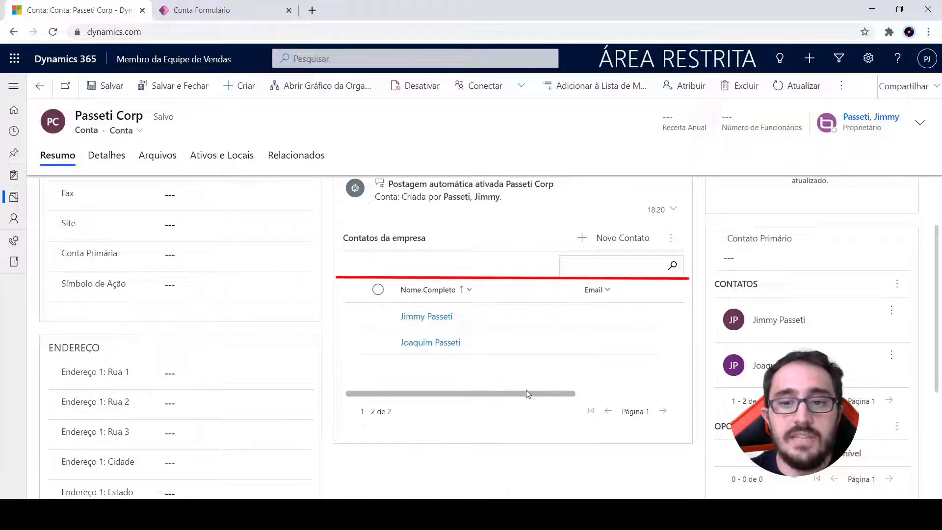
pyautogui.moveTo(488, 394); pyautogui.dragTo(629, 394)
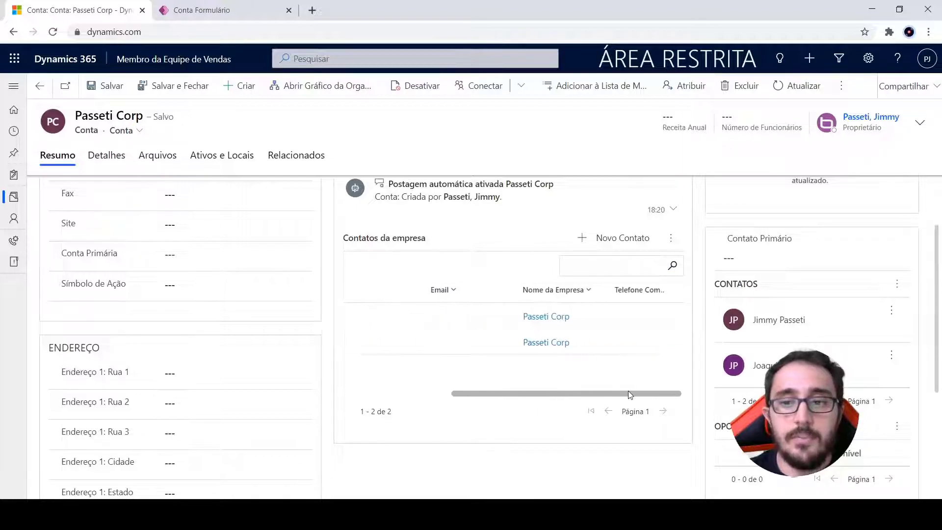
pyautogui.moveTo(540, 393); pyautogui.dragTo(395, 392)
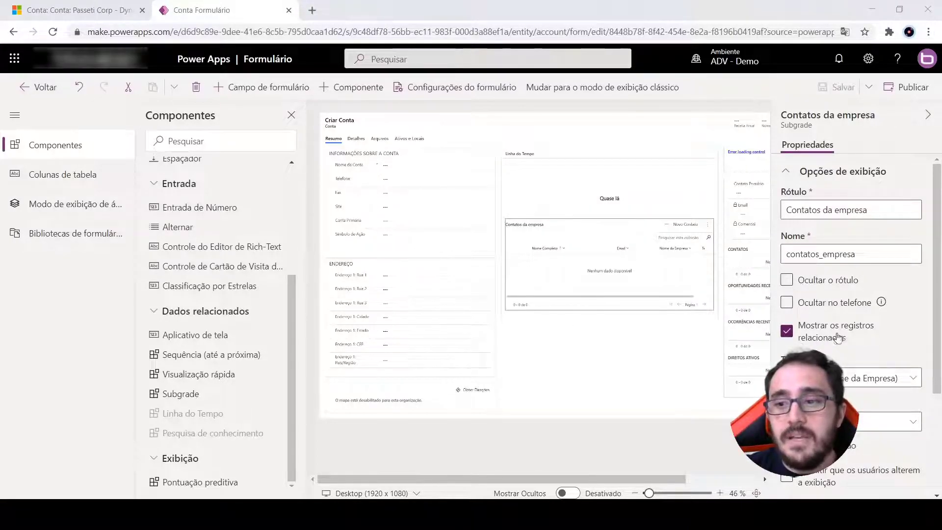
# In the Power Apps form editor, allow users to change the subgrid's view, keeping Mostrar todas as exibições disabled
pyautogui.scroll(-2, 838, 338)
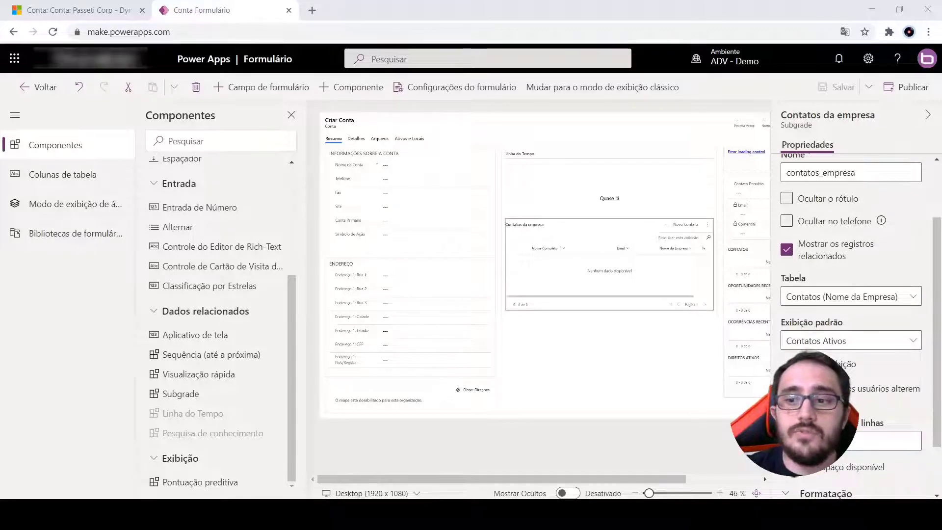
pyautogui.scroll(-2, 851, 319)
pyautogui.scroll(-1, 859, 300)
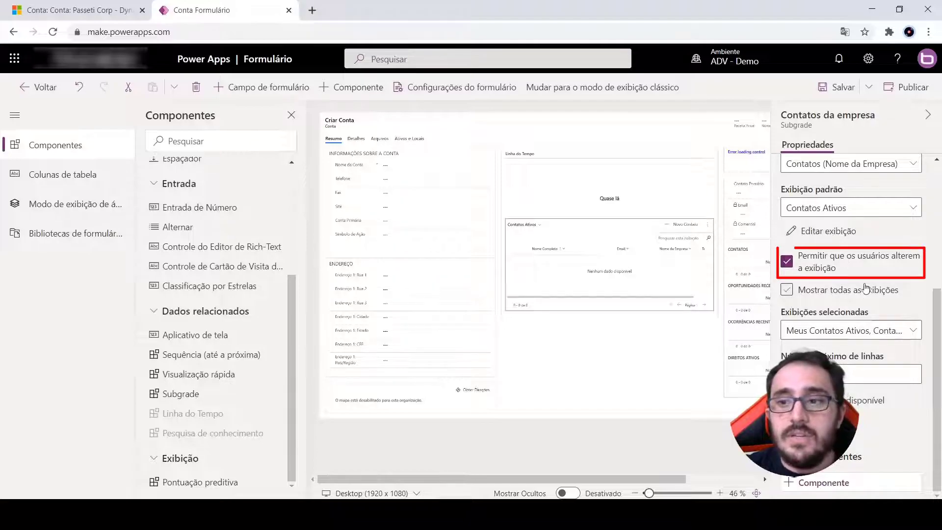
pyautogui.click(816, 293)
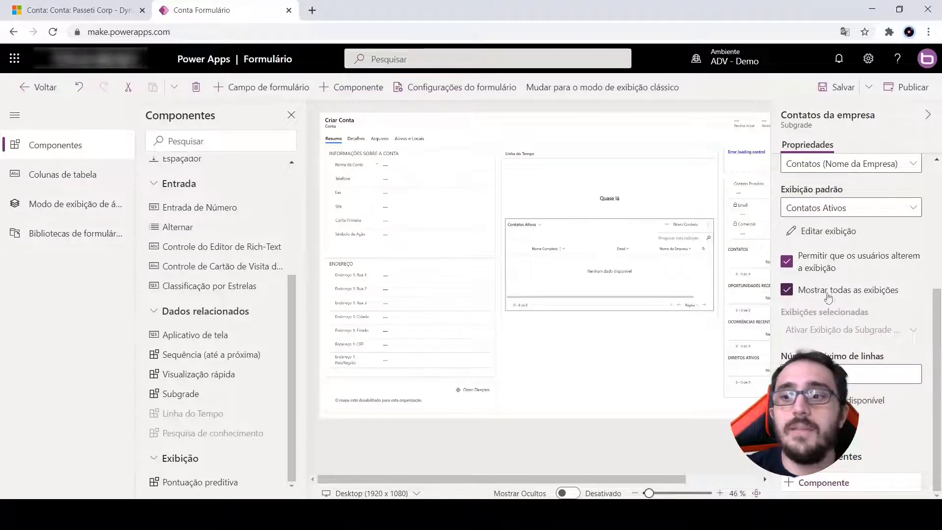
pyautogui.click(816, 293)
# Add Contatos Inativos and Contatos I Seguir to the subgrid's selectable views
pyautogui.click(858, 330)
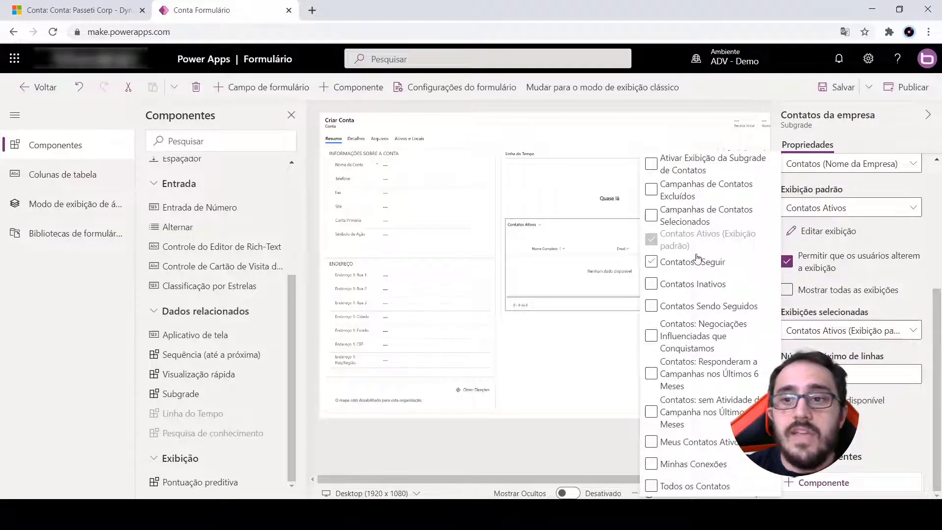
pyautogui.click(656, 284)
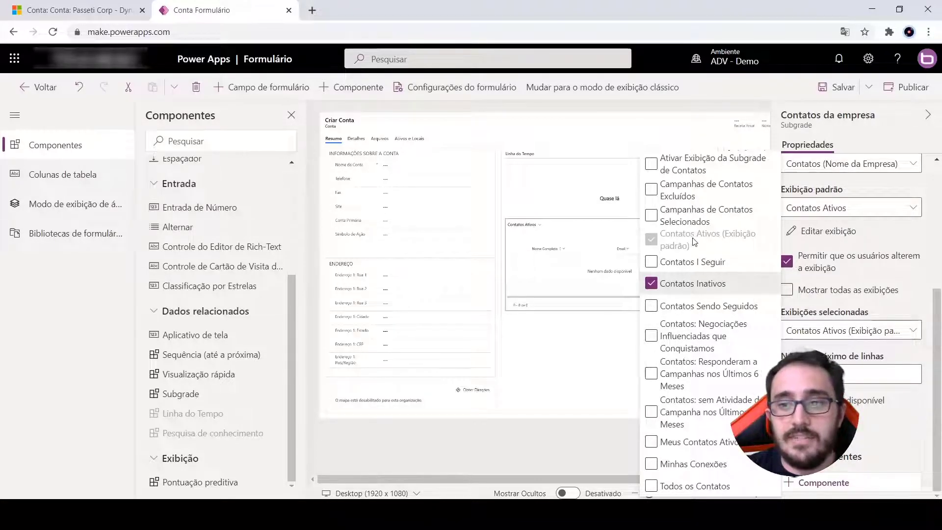
pyautogui.click(651, 262)
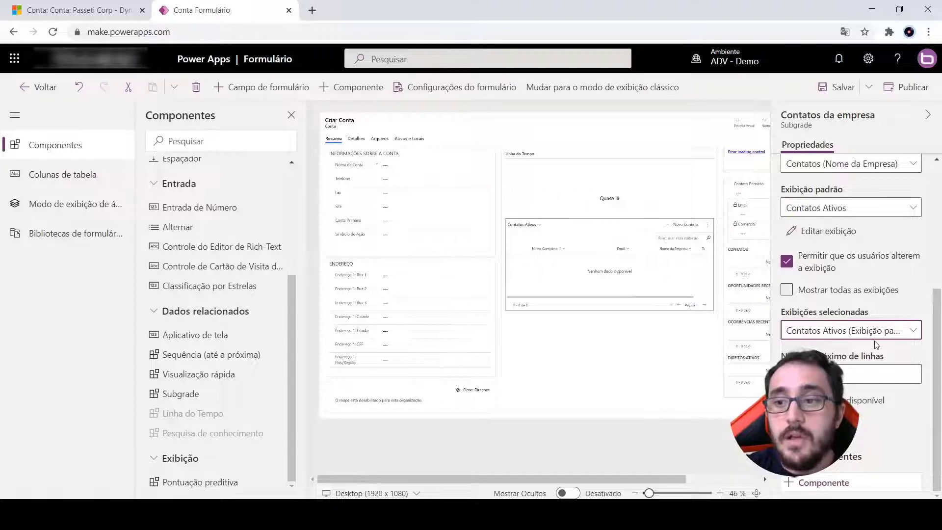
# Save and publish the Conta form with the subgrid's view-selection settings
pyautogui.scroll(5, 825, 252)
pyautogui.click(840, 87)
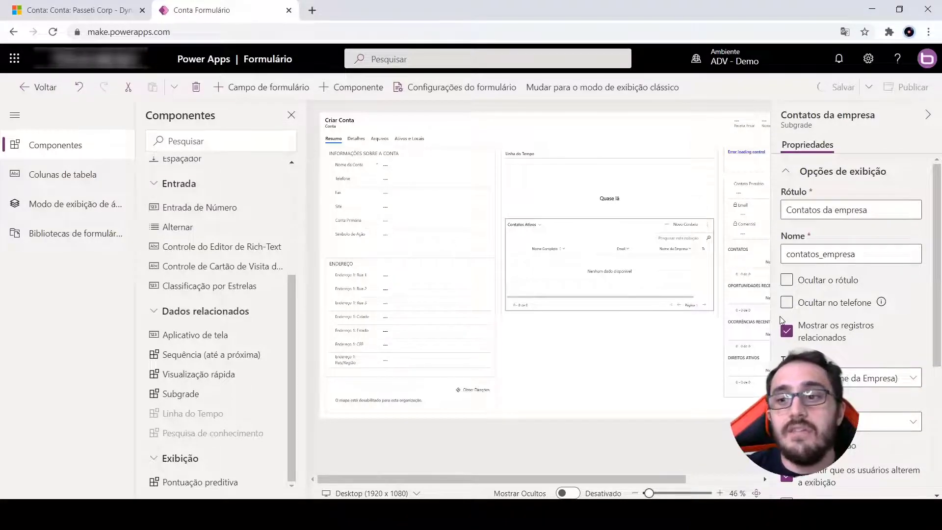
pyautogui.click(898, 80)
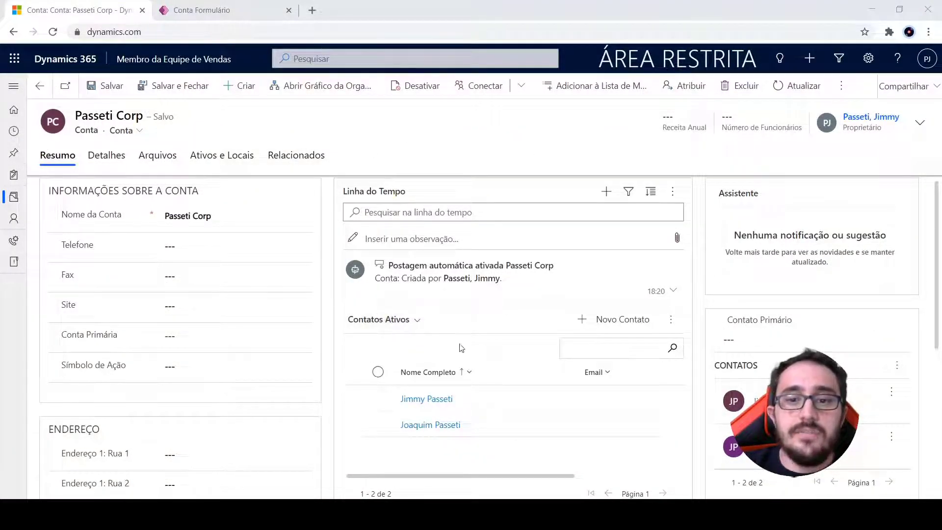
# On the Passeti Corp record in Dynamics 365, switch the subgrid to Contatos Inativos, Contatos I Seguir and back to Contatos Ativos
pyautogui.click(411, 320)
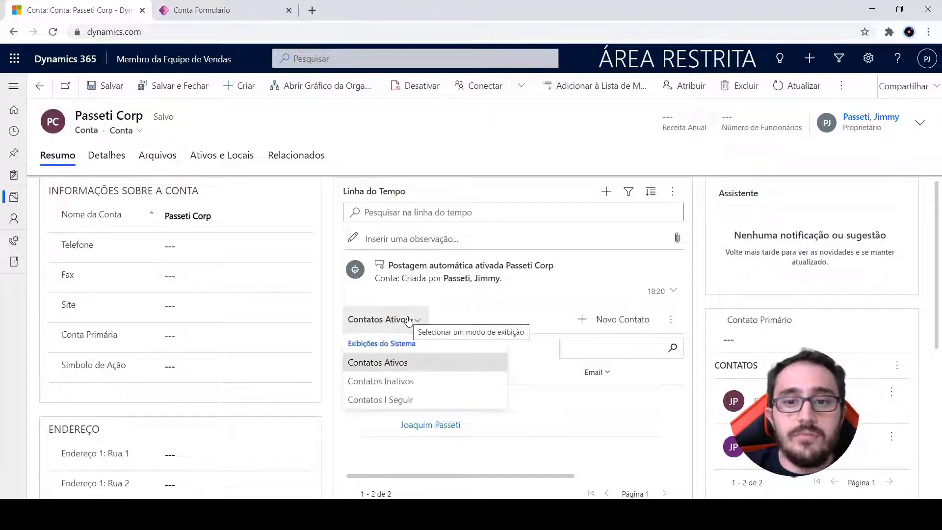
pyautogui.click(406, 381)
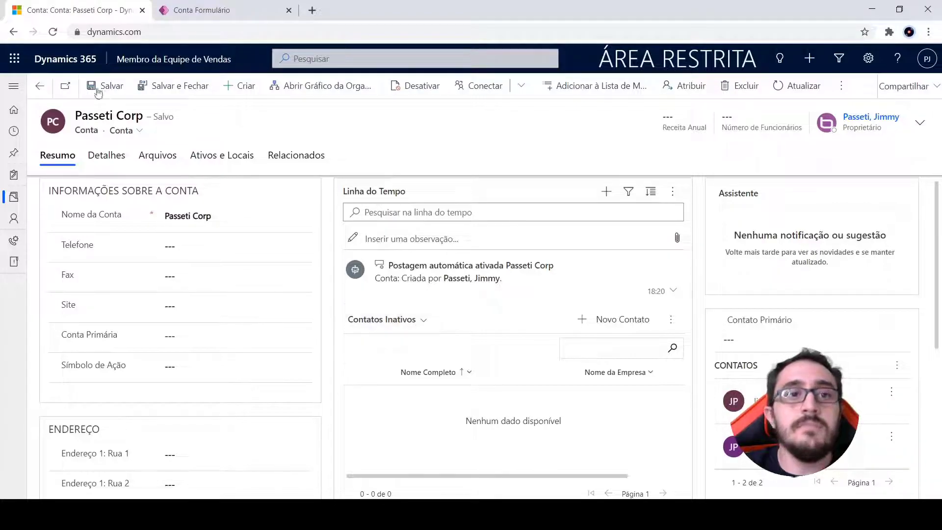
pyautogui.click(399, 319)
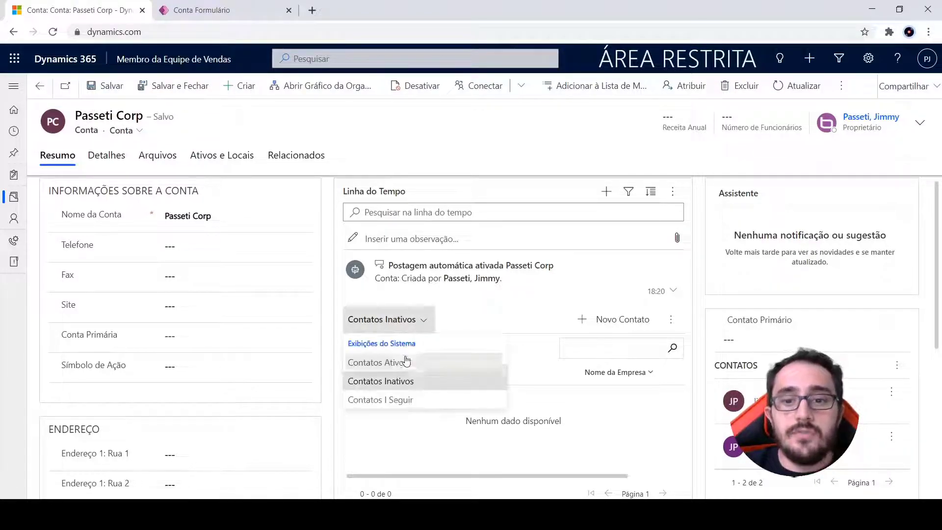
pyautogui.click(401, 398)
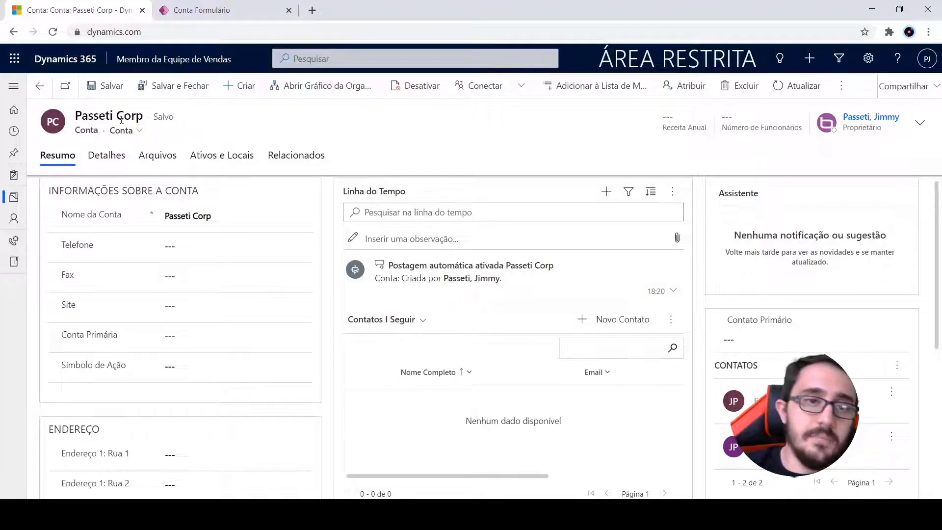
pyautogui.click(389, 320)
pyautogui.click(422, 365)
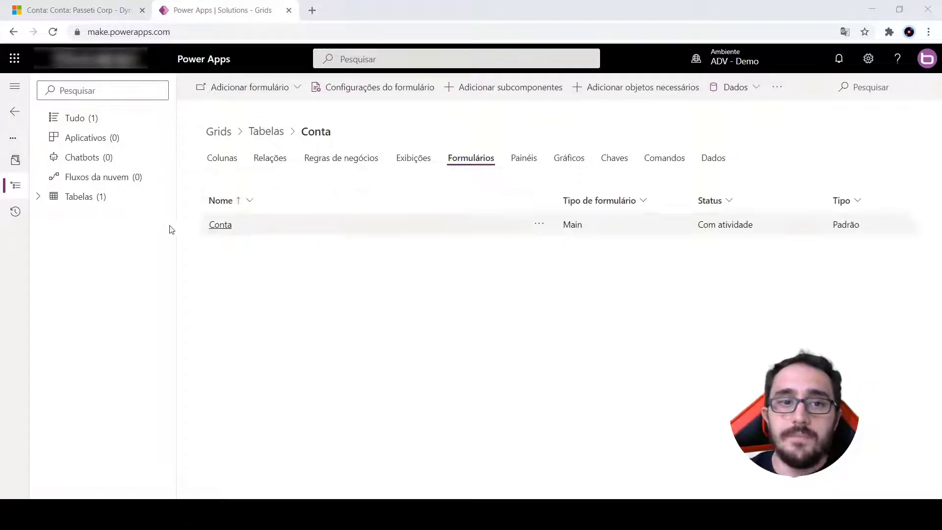
# In the Grids solution in Power Apps, create a table named Despesa with plural name Despesas and open it
pyautogui.click(85, 201)
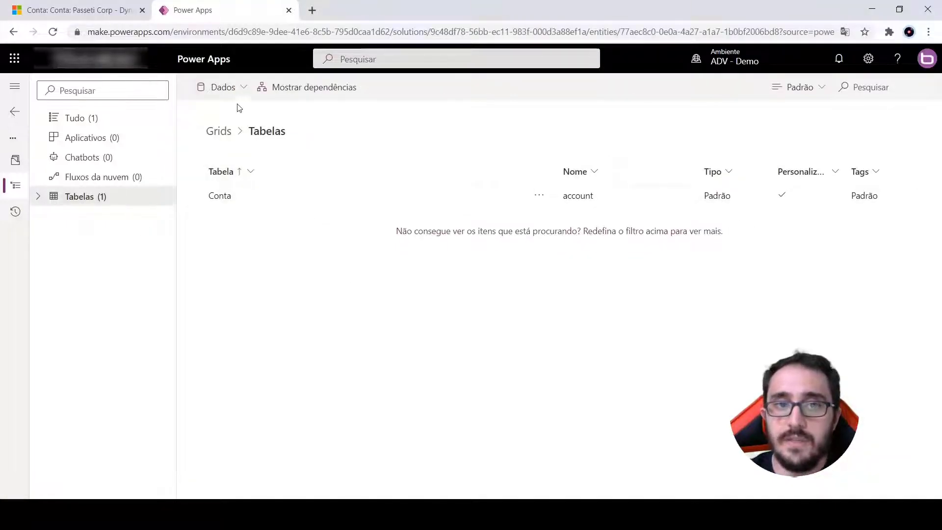
pyautogui.click(92, 127)
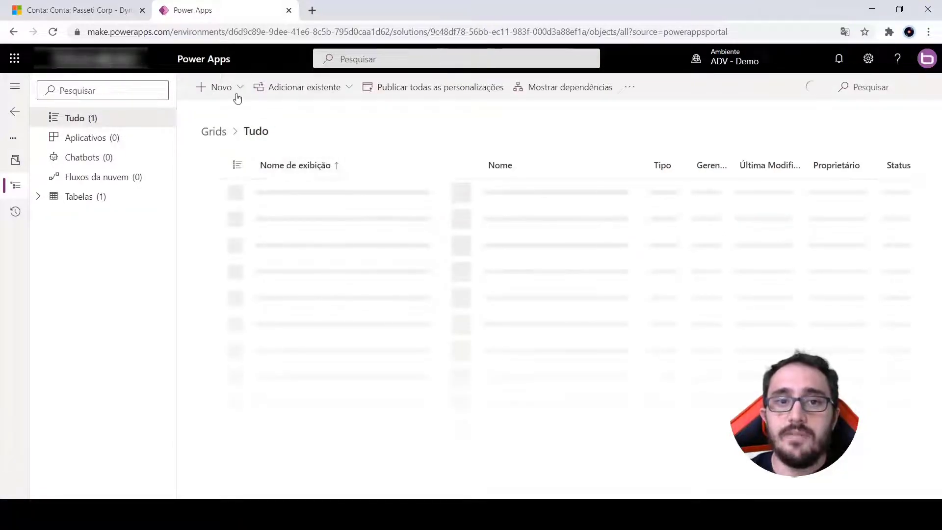
pyautogui.click(238, 96)
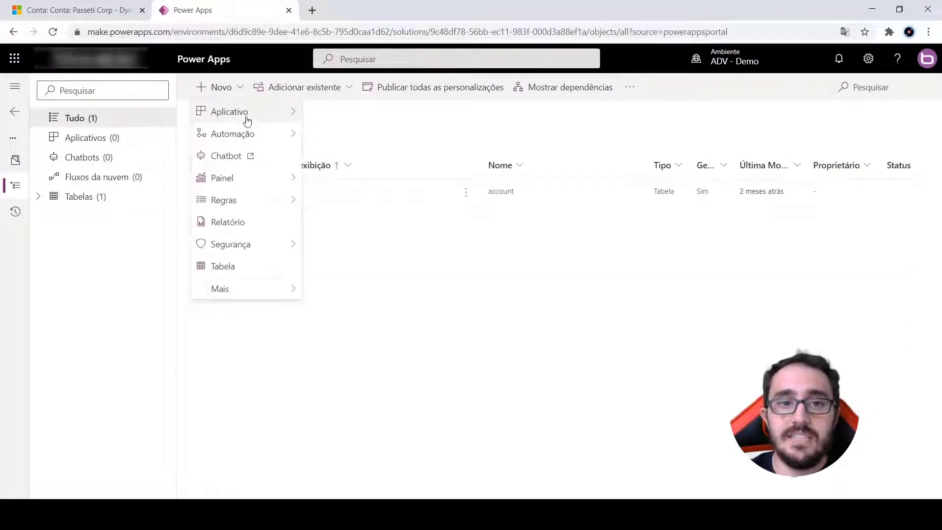
pyautogui.click(252, 267)
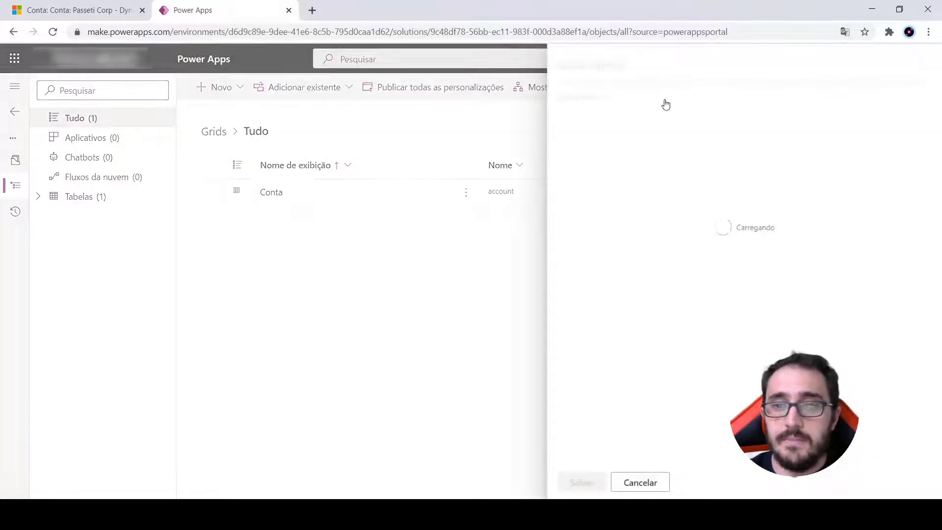
pyautogui.click(645, 157)
pyautogui.write('Despesas')
pyautogui.press('Tab')
pyautogui.press('End')
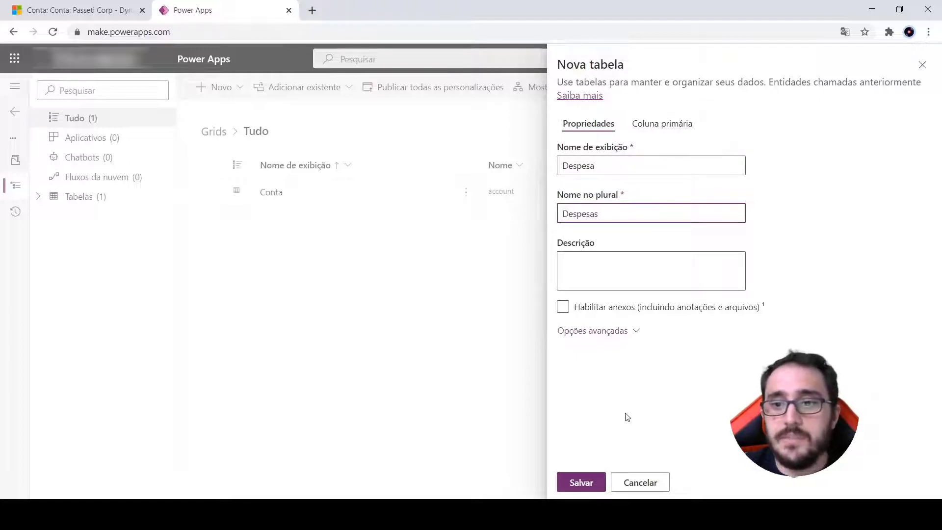
pyautogui.click(576, 484)
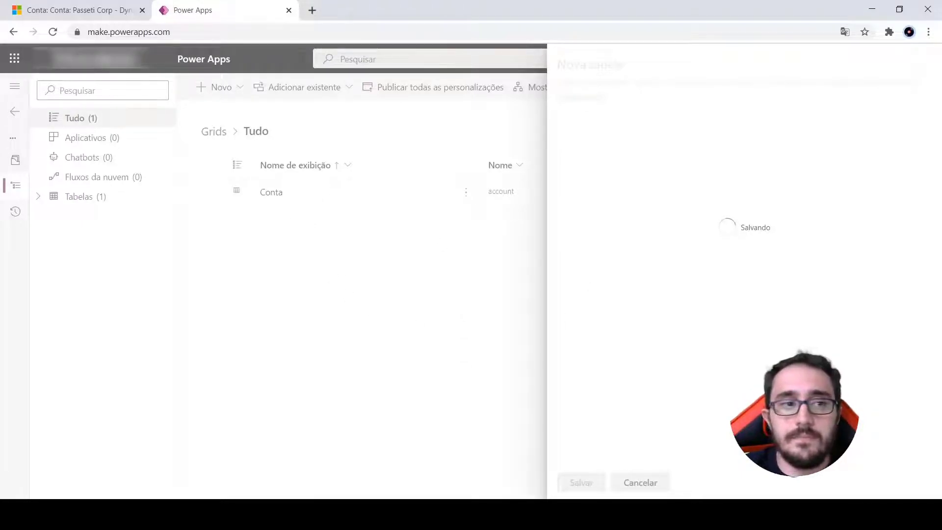
pyautogui.click(276, 220)
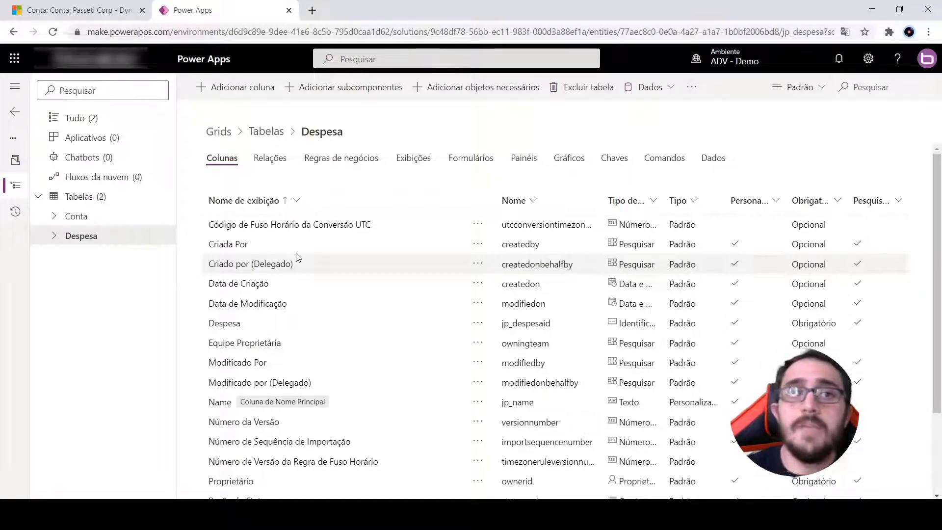
# Switch to Dynamics 365, open the Oportunidades list and collapse the site map
pyautogui.click(102, 15)
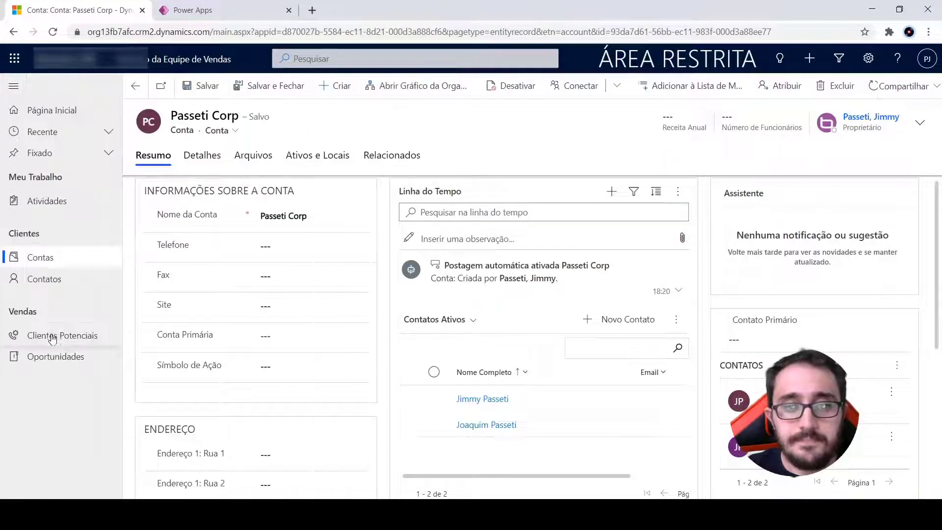
pyautogui.click(59, 357)
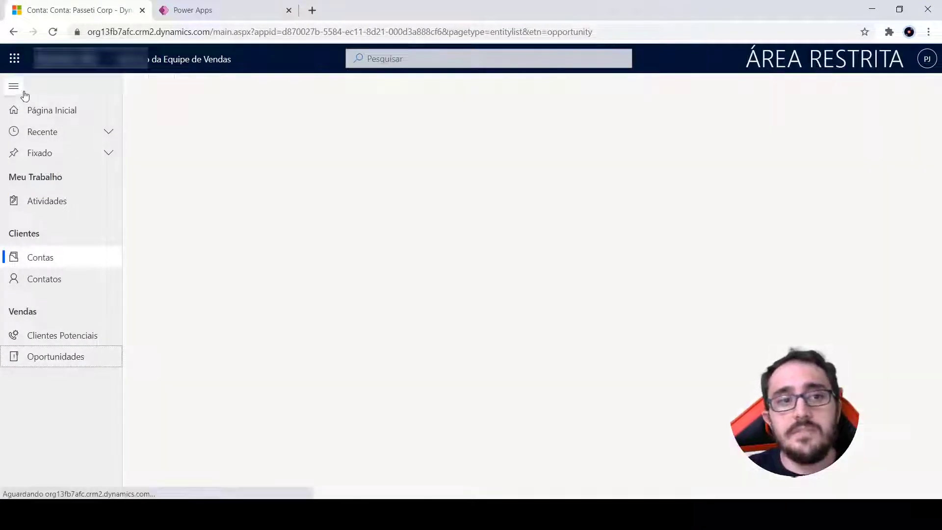
pyautogui.click(15, 87)
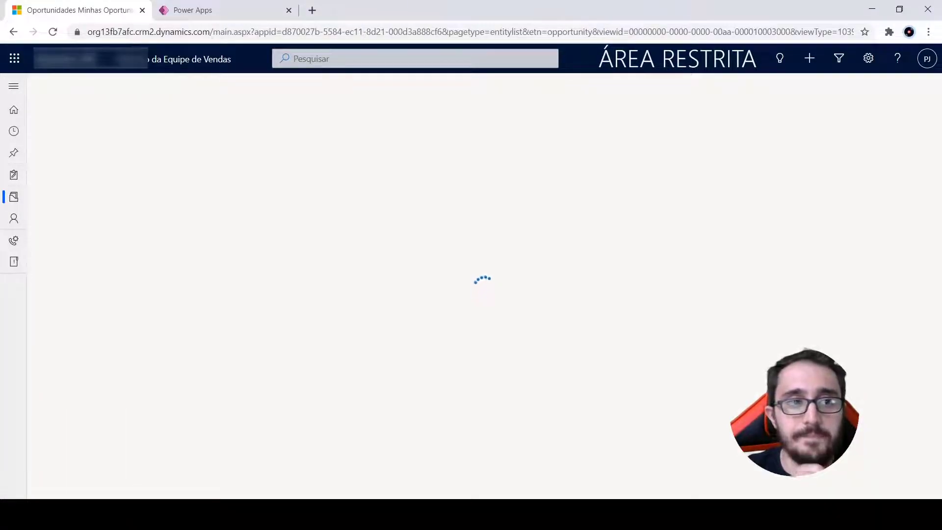
# Create a new opportunity with the topic Demo and save it
pyautogui.click(210, 188)
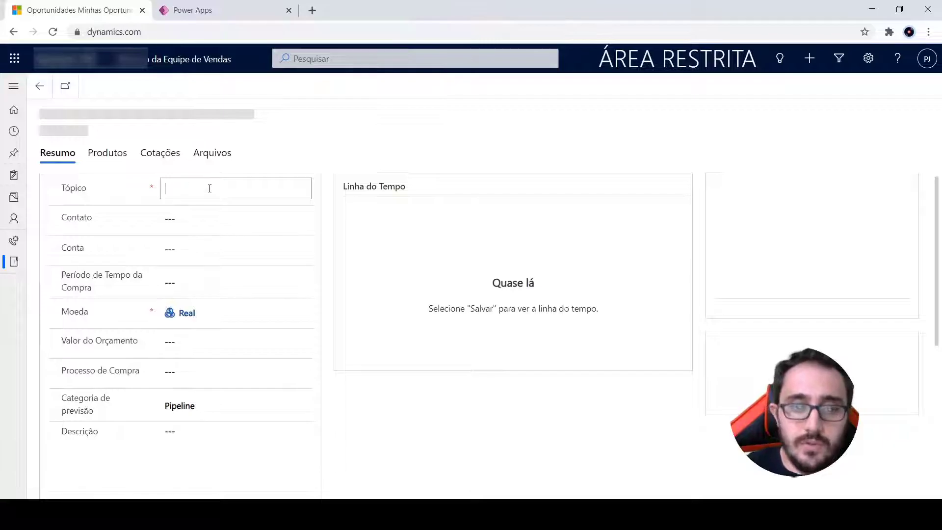
pyautogui.write('Demo')
pyautogui.click(331, 254)
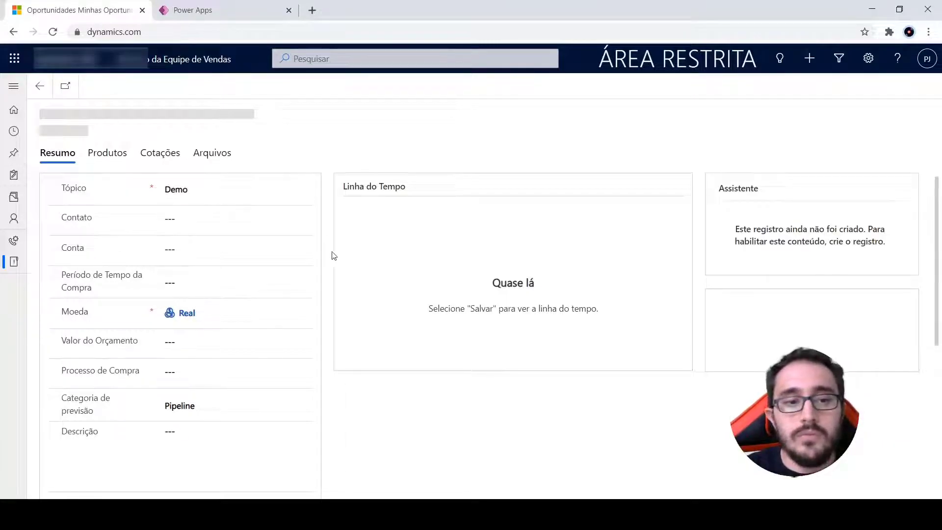
pyautogui.click(107, 88)
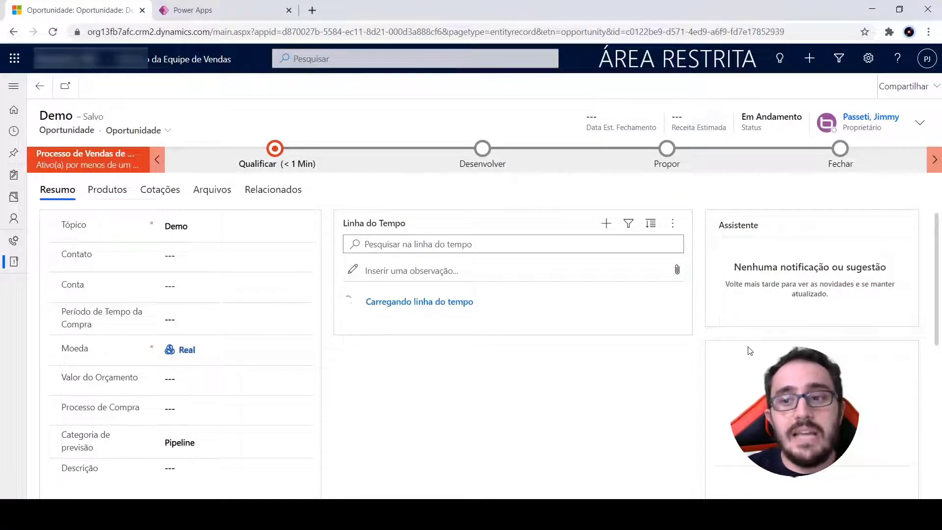
# Look through the subgrids on the Demo opportunity's Resumo form and open the command list of Participantes
pyautogui.scroll(-5, 809, 339)
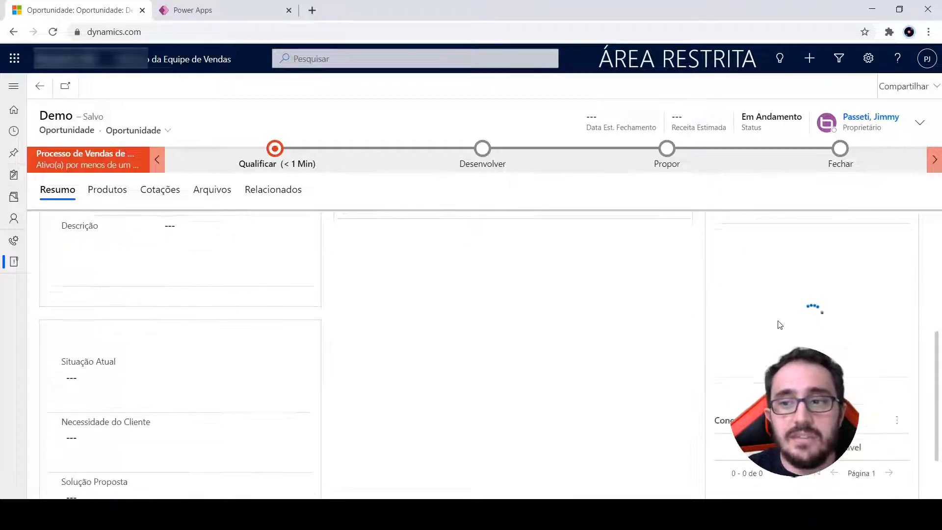
pyautogui.scroll(5, 330, 282)
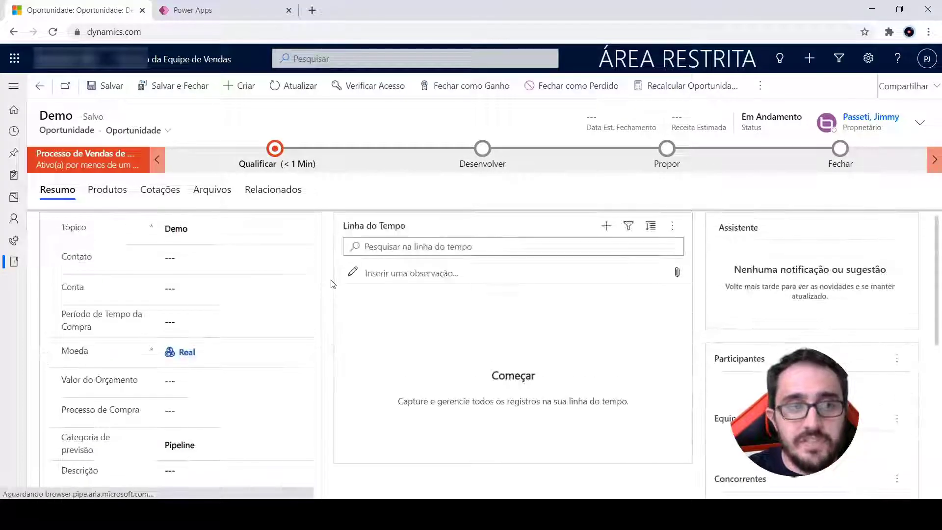
pyautogui.scroll(-2, 553, 299)
pyautogui.scroll(-4, 553, 299)
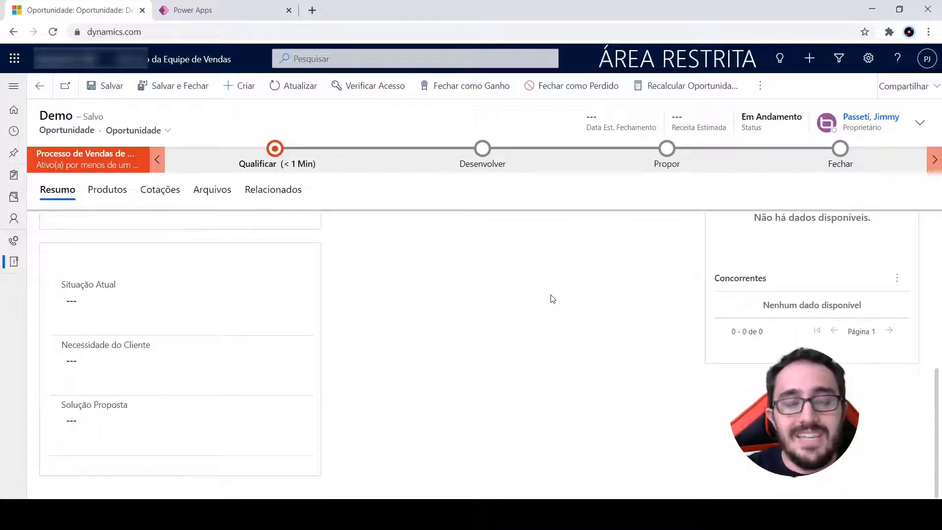
pyautogui.scroll(6, 553, 299)
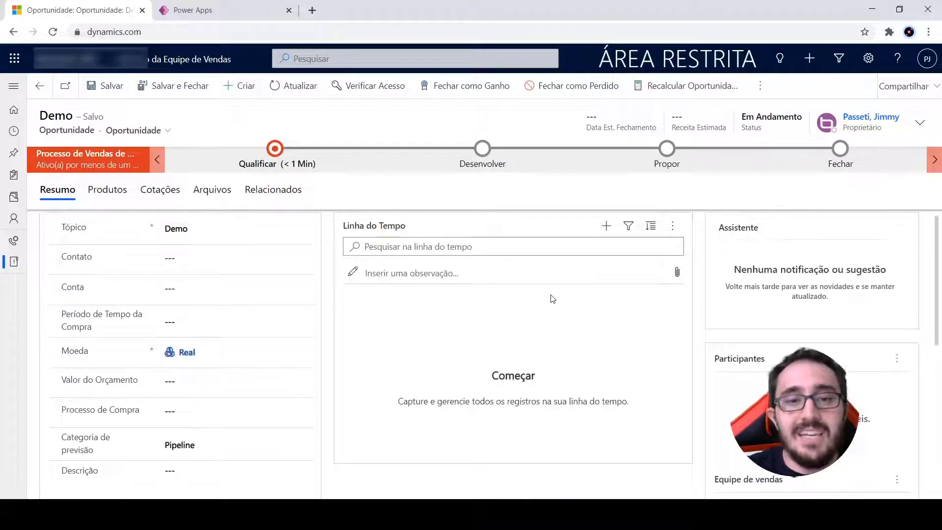
pyautogui.click(895, 359)
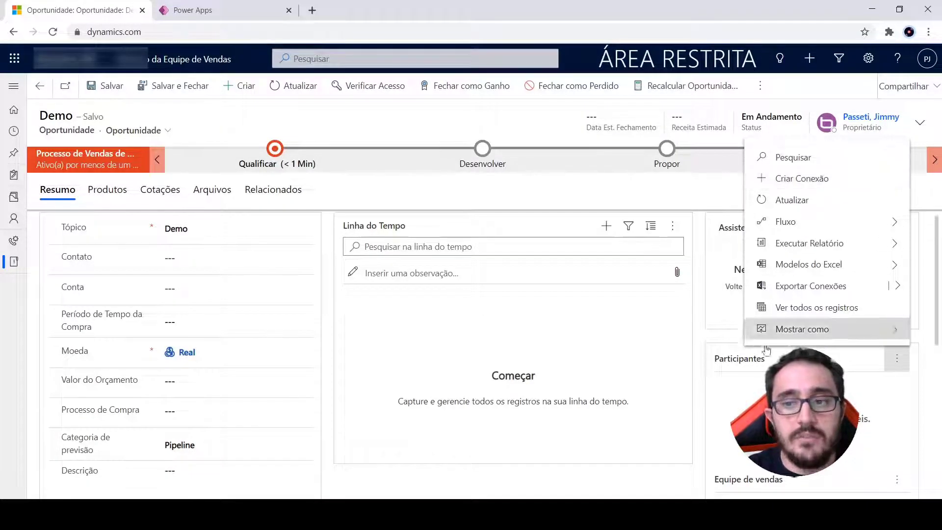
# Through the Concorrentes subgrid's existing-record search, create a new competitor named Concorrente 1, then save and close it
pyautogui.scroll(-5, 768, 339)
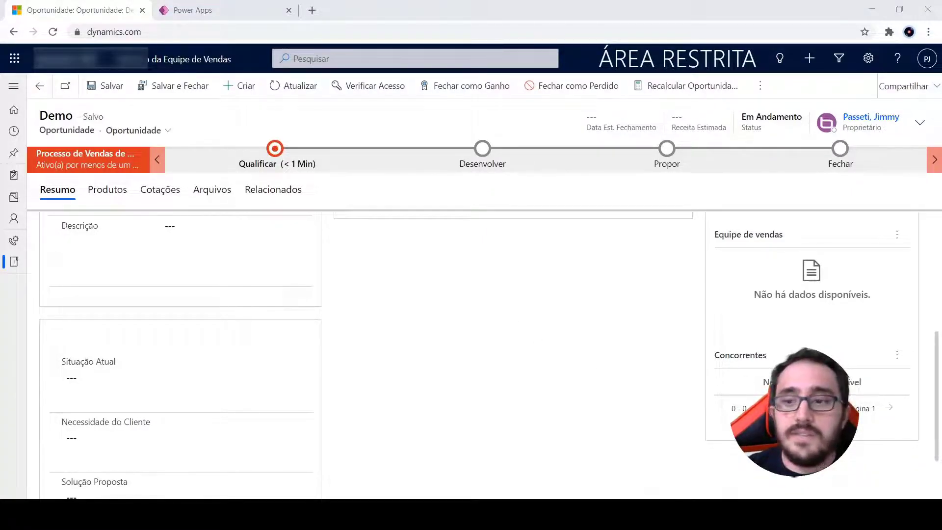
pyautogui.click(898, 357)
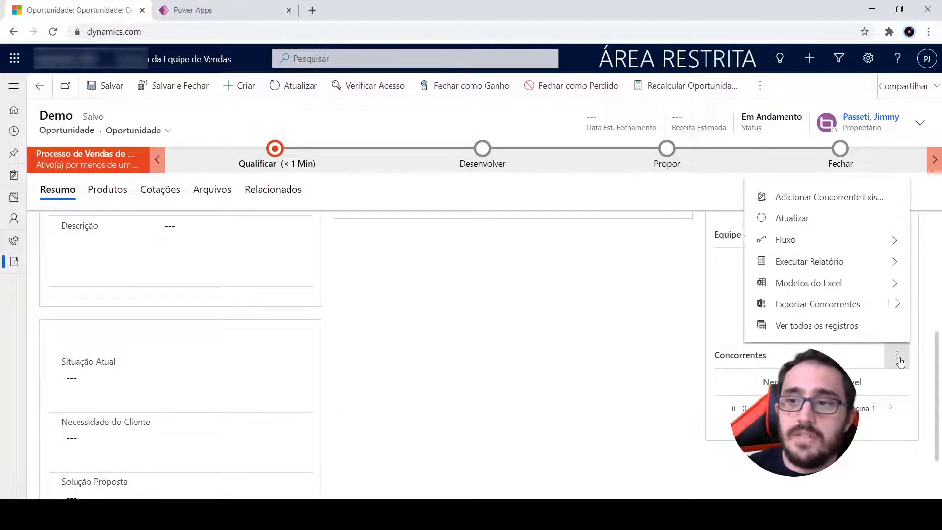
pyautogui.click(837, 197)
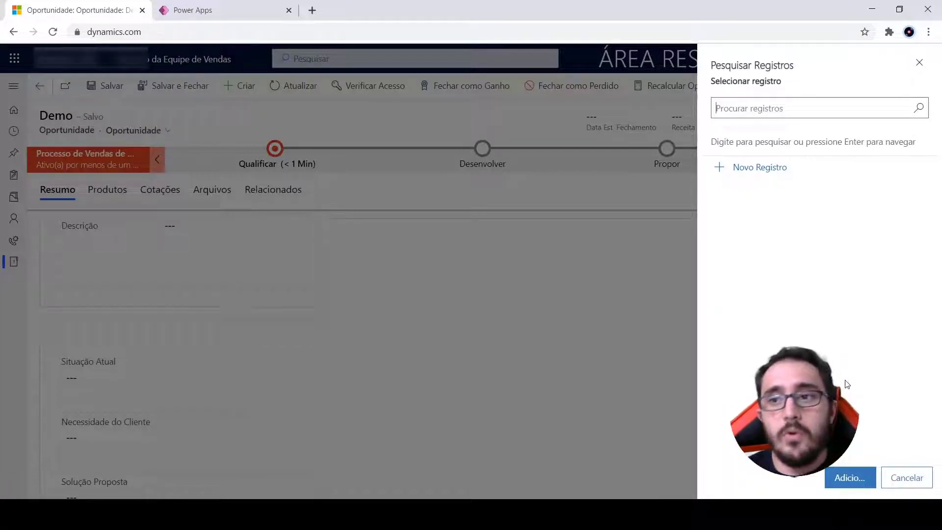
pyautogui.click(920, 110)
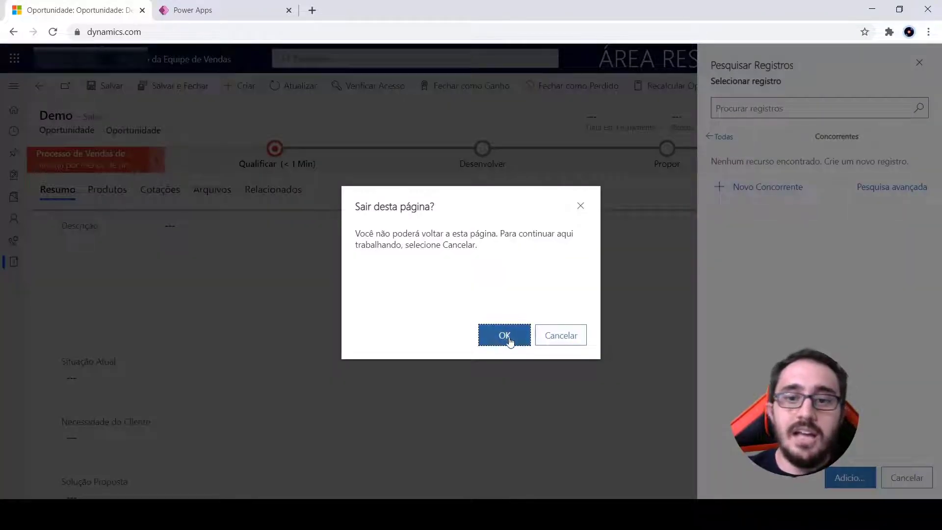
pyautogui.click(505, 337)
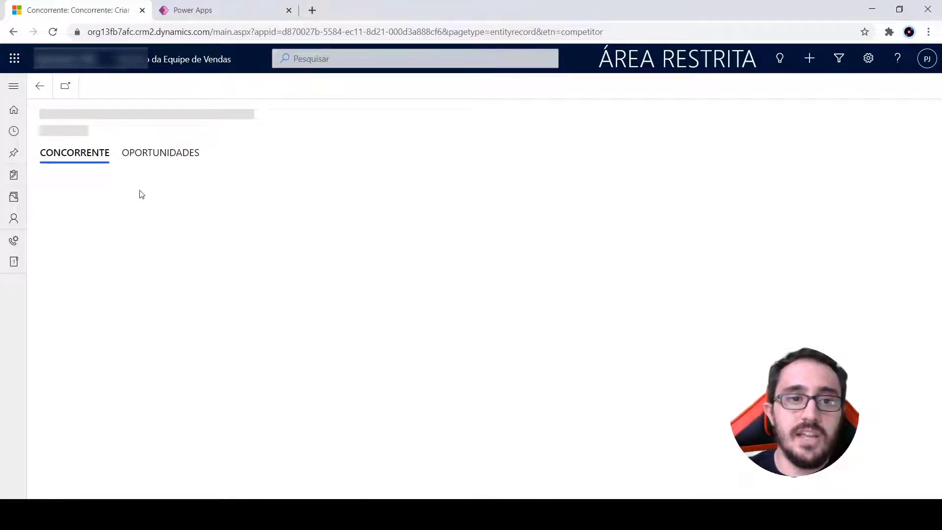
pyautogui.click(184, 190)
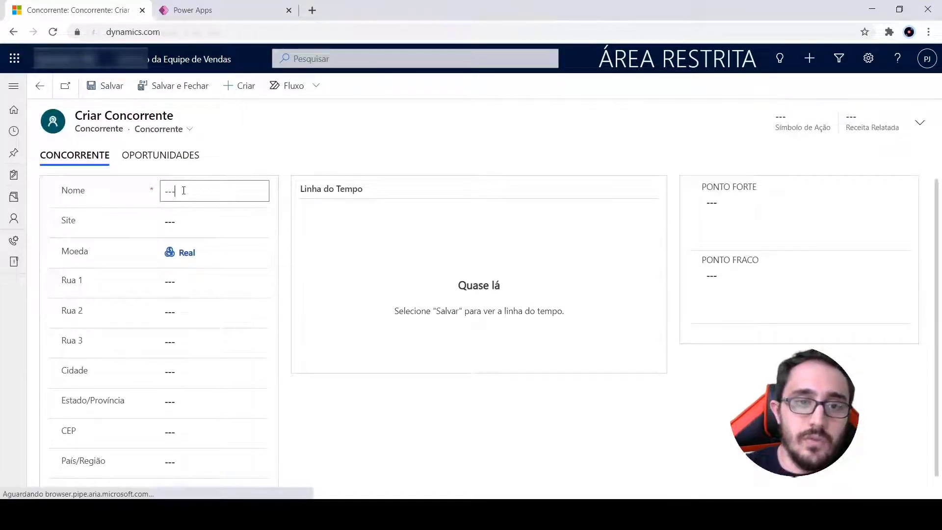
pyautogui.write('Concorrente 1')
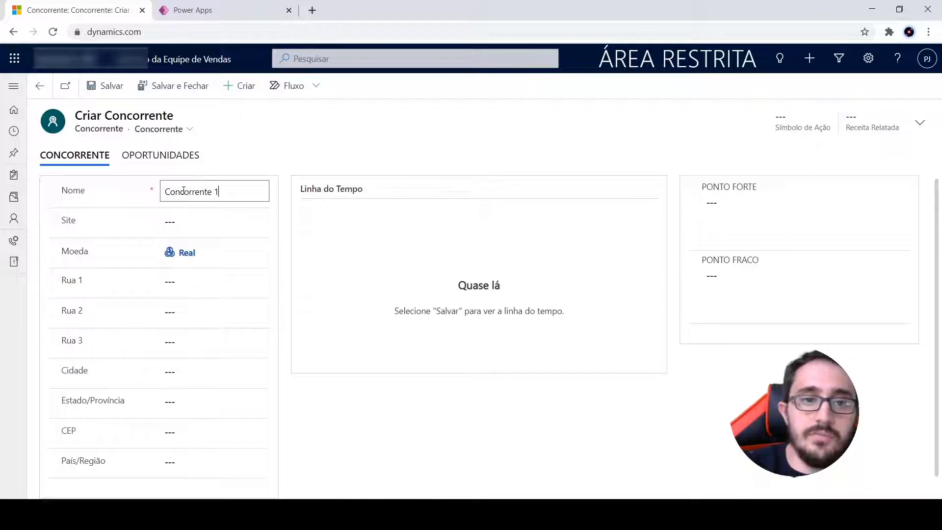
pyautogui.click(177, 87)
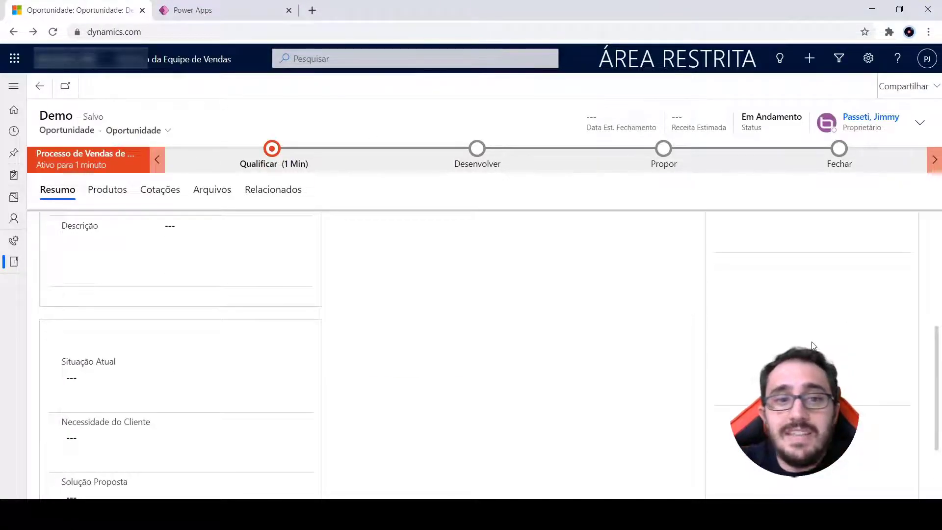
# Add the existing competitor Concorrente 1 to the Demo opportunity's Concorrentes subgrid and refresh the subgrid
pyautogui.scroll(-3, 816, 345)
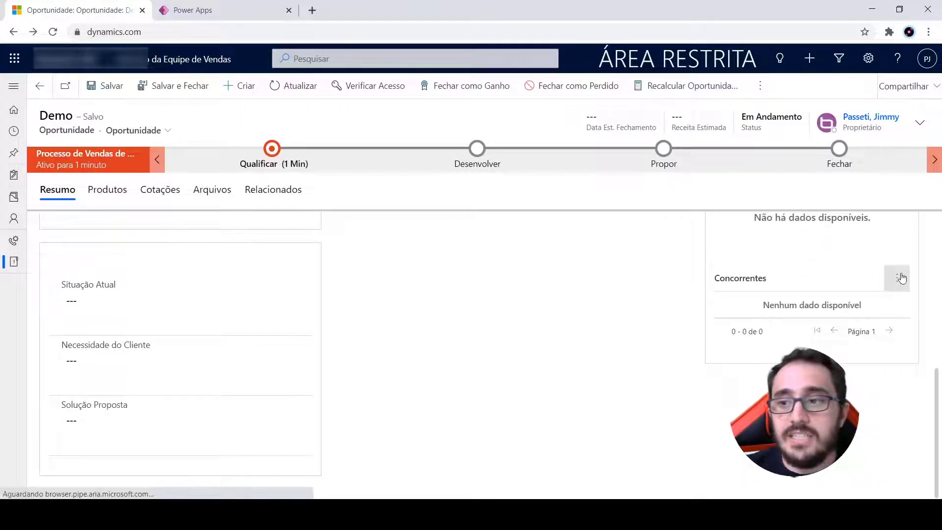
pyautogui.click(897, 278)
pyautogui.click(856, 311)
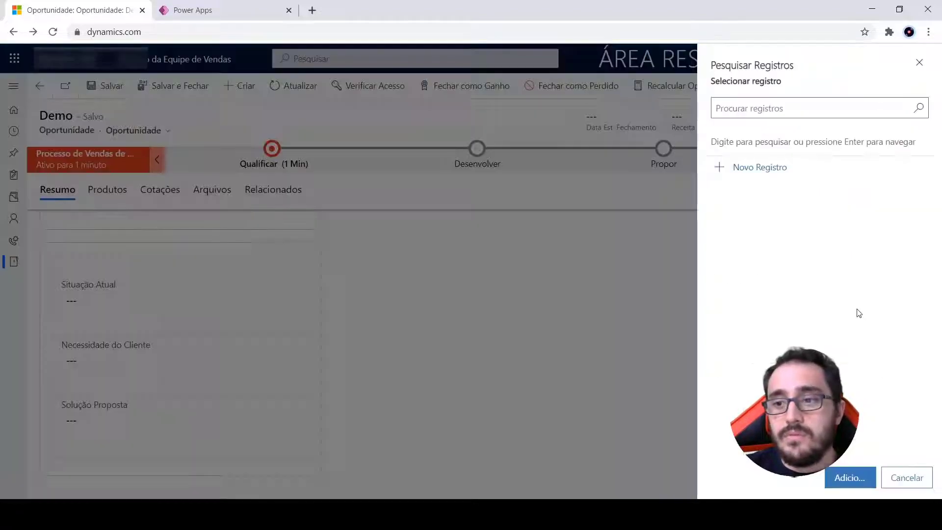
pyautogui.click(915, 108)
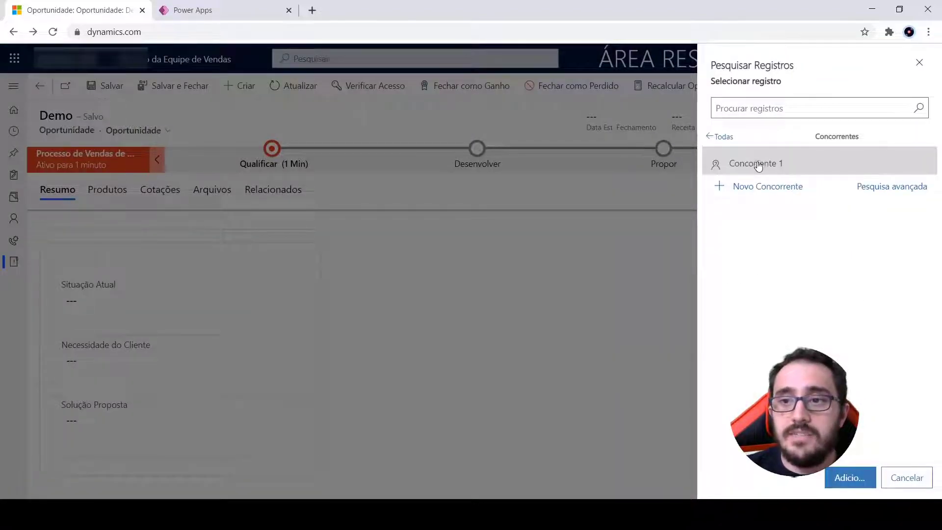
pyautogui.click(756, 161)
pyautogui.click(850, 477)
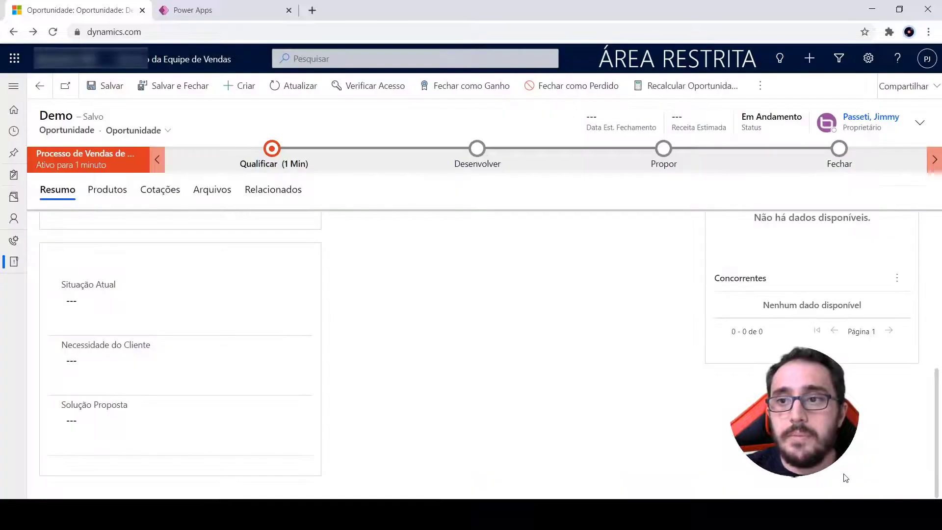
pyautogui.click(905, 283)
pyautogui.click(849, 336)
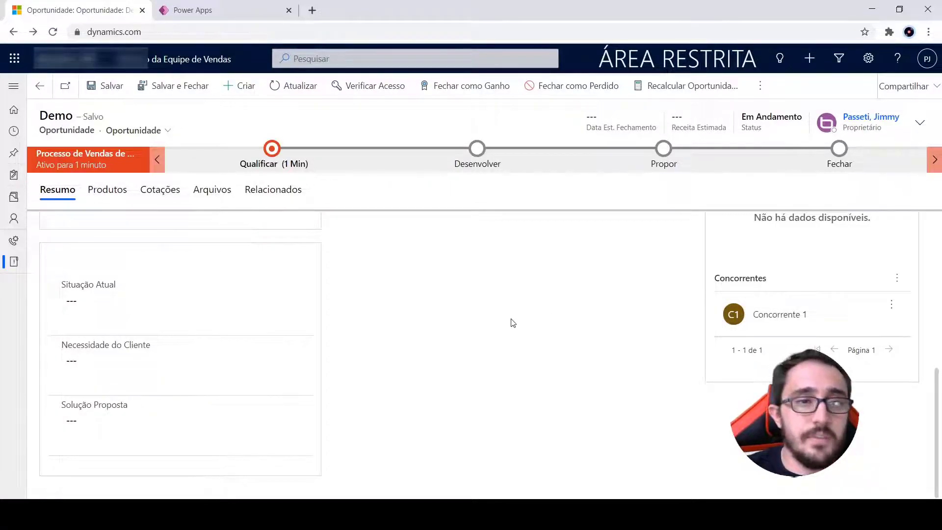
# Switch to Power Apps and start a new Despesa column named Empresa with data type Pesquisar
pyautogui.click(231, 19)
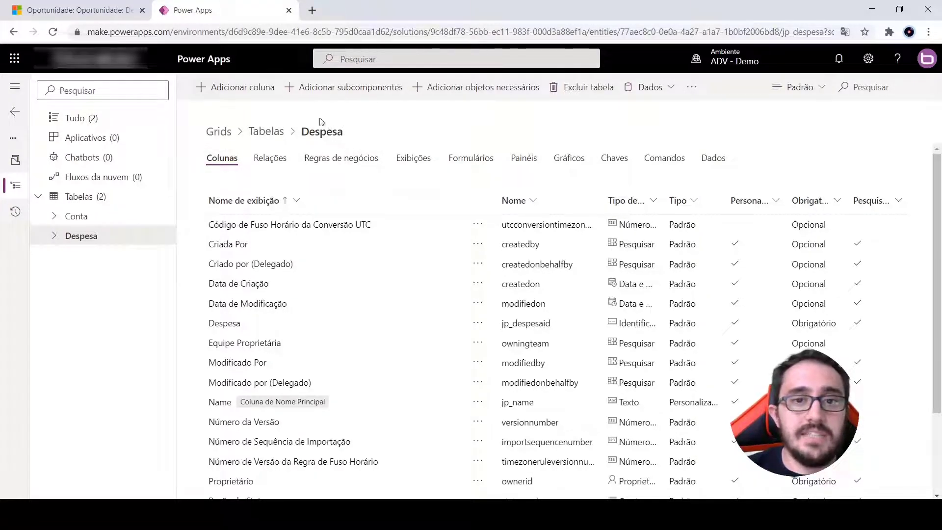
pyautogui.click(250, 91)
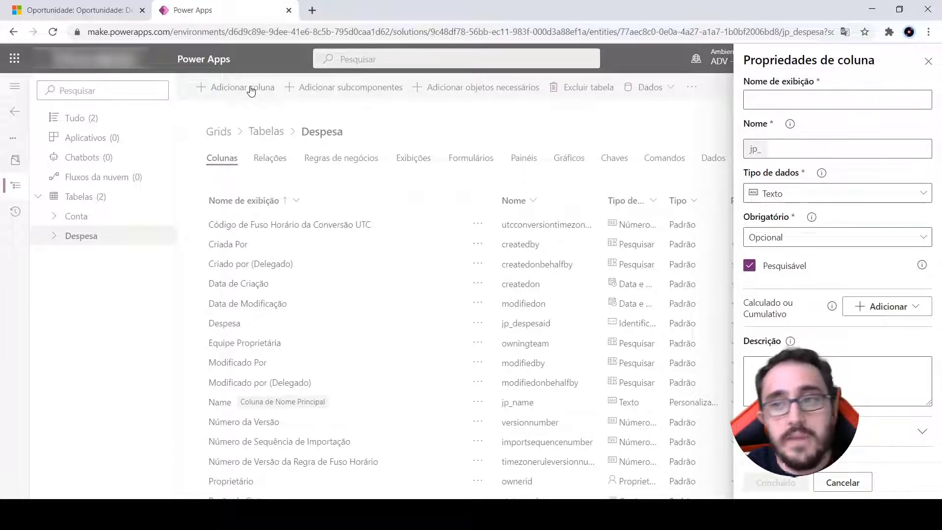
pyautogui.click(828, 102)
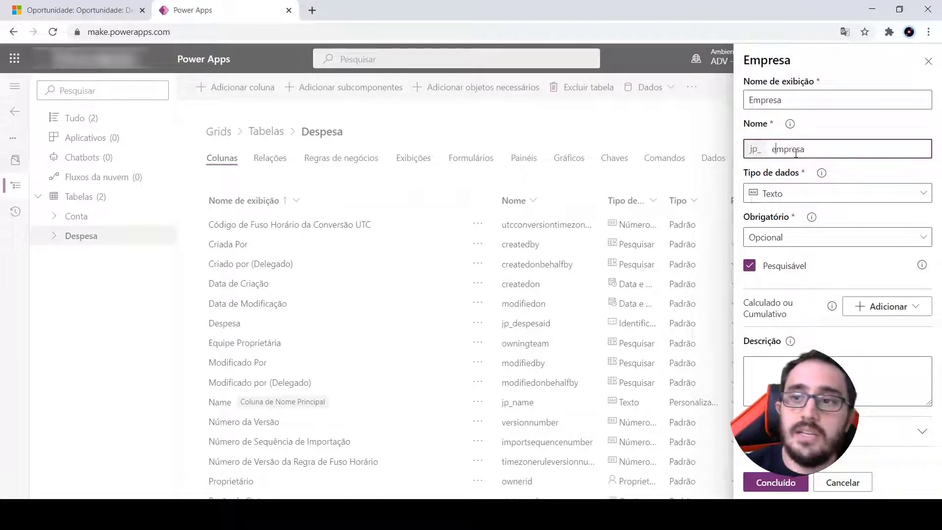
pyautogui.click(800, 196)
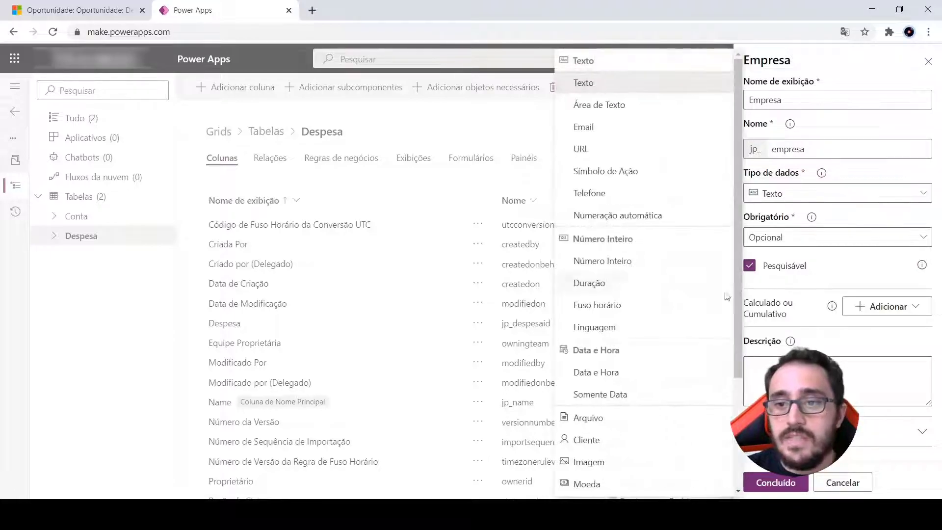
pyautogui.scroll(-5, 649, 339)
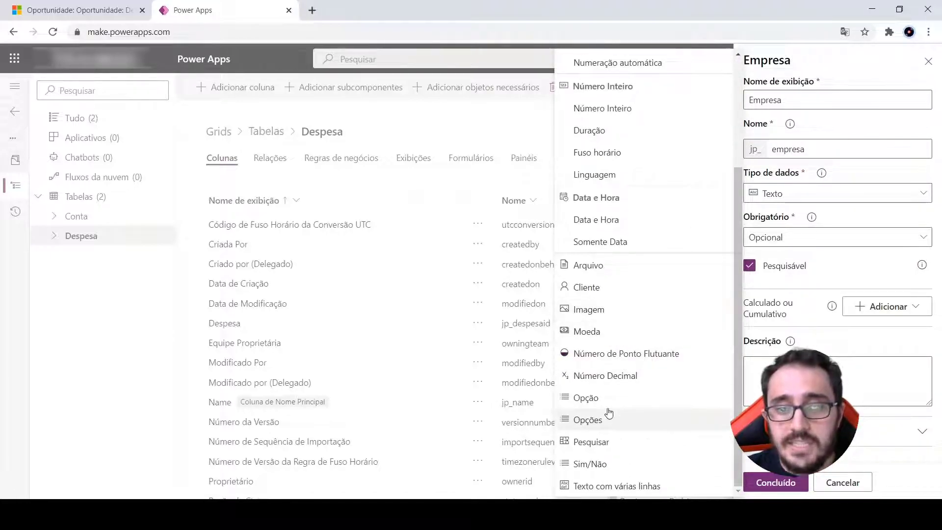
pyautogui.click(591, 442)
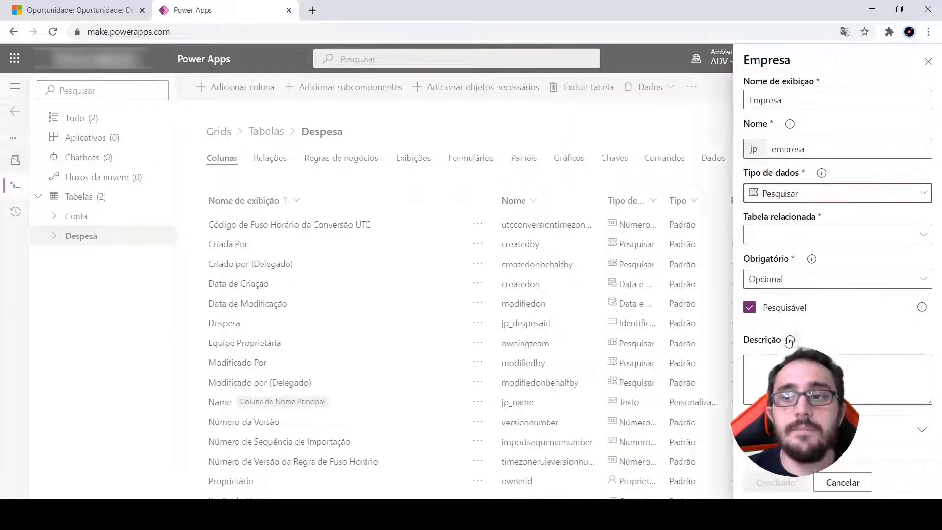
# Set Conta as the related table of the Empresa lookup column
pyautogui.click(794, 235)
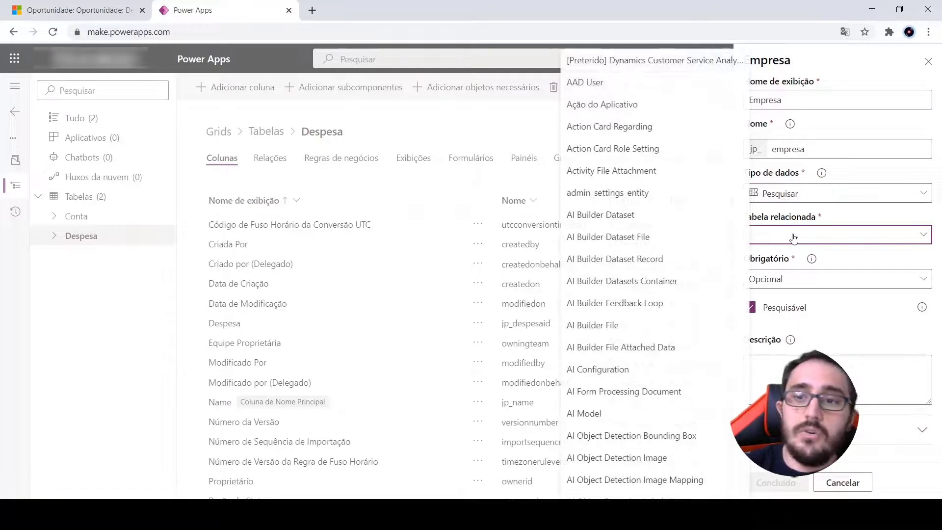
pyautogui.scroll(-10, 637, 238)
pyautogui.scroll(-15, 637, 240)
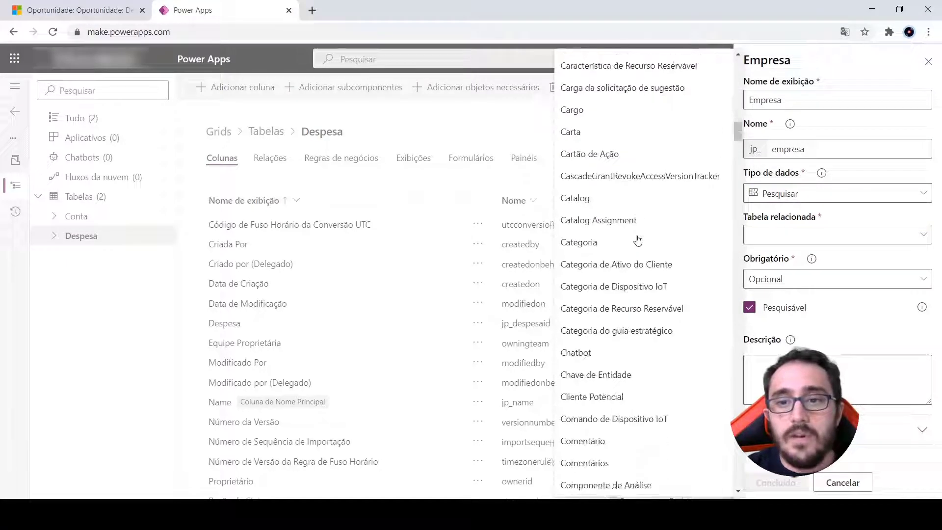
pyautogui.scroll(-15, 643, 243)
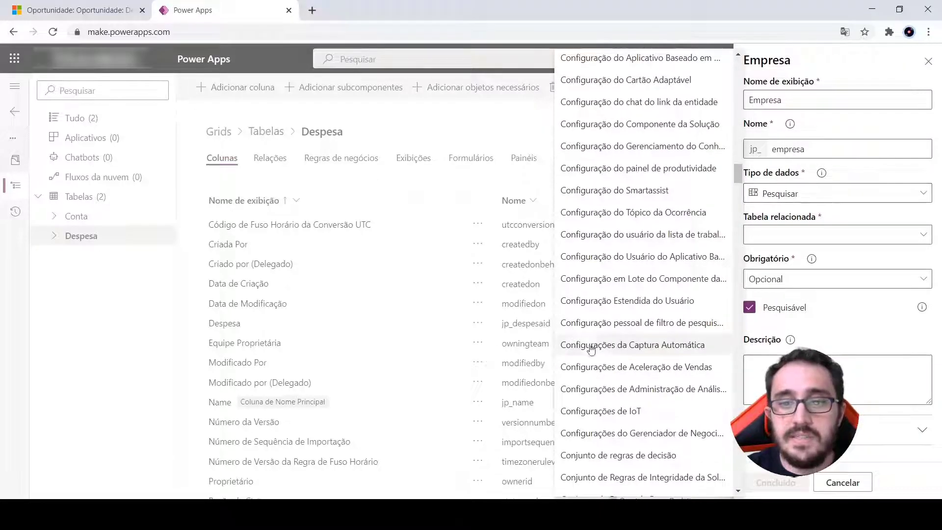
pyautogui.scroll(-6, 604, 339)
pyautogui.click(587, 264)
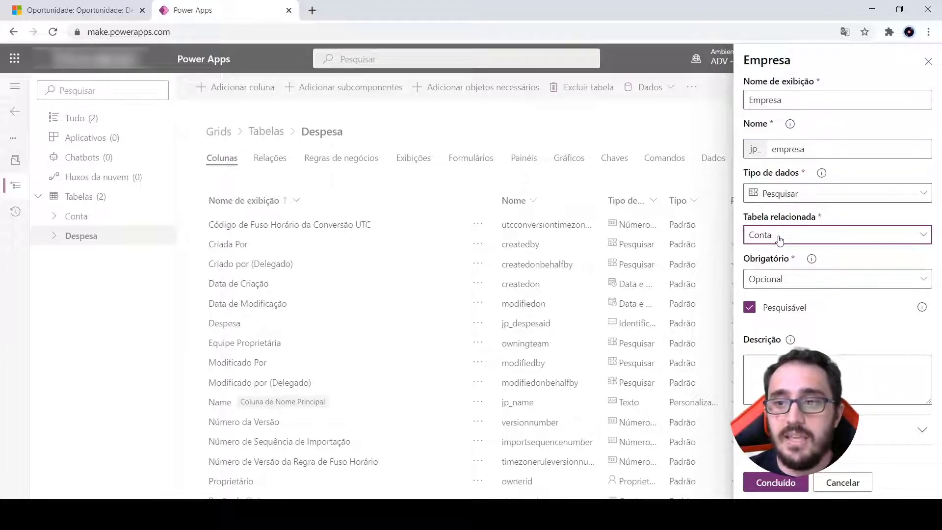
# Make the Empresa column Obrigatório, finish the column and save the Despesa table
pyautogui.click(794, 280)
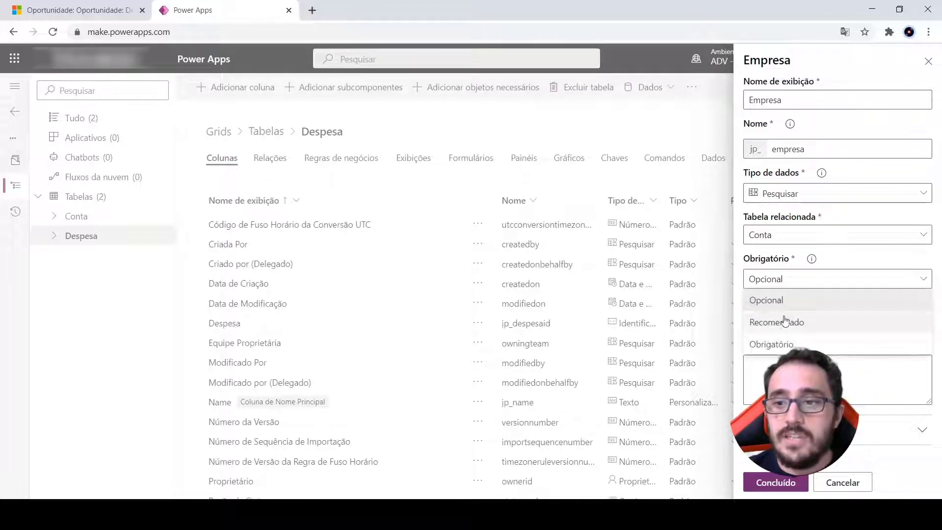
pyautogui.click(782, 342)
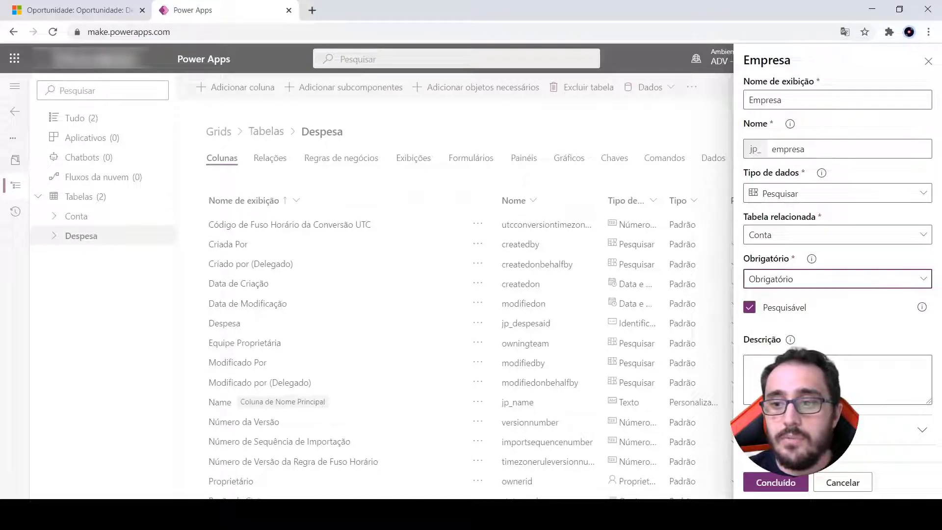
pyautogui.click(778, 482)
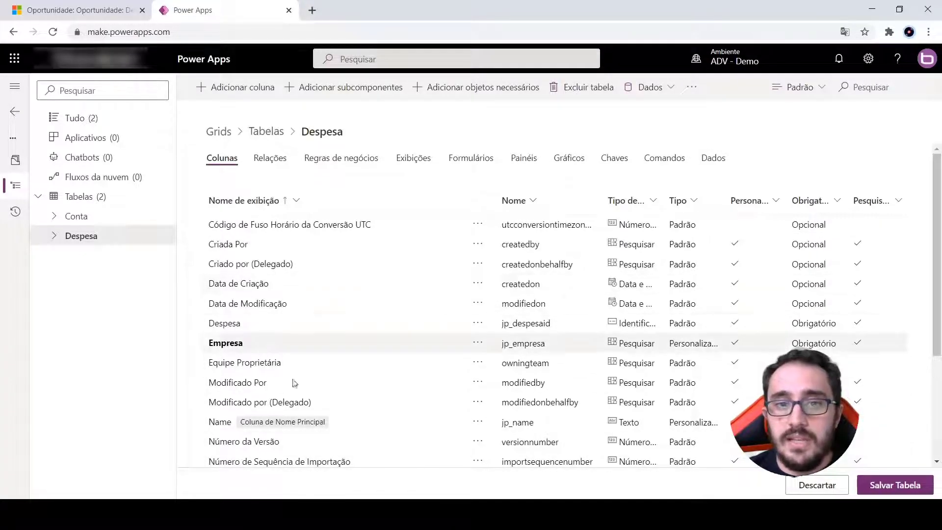
pyautogui.click(893, 486)
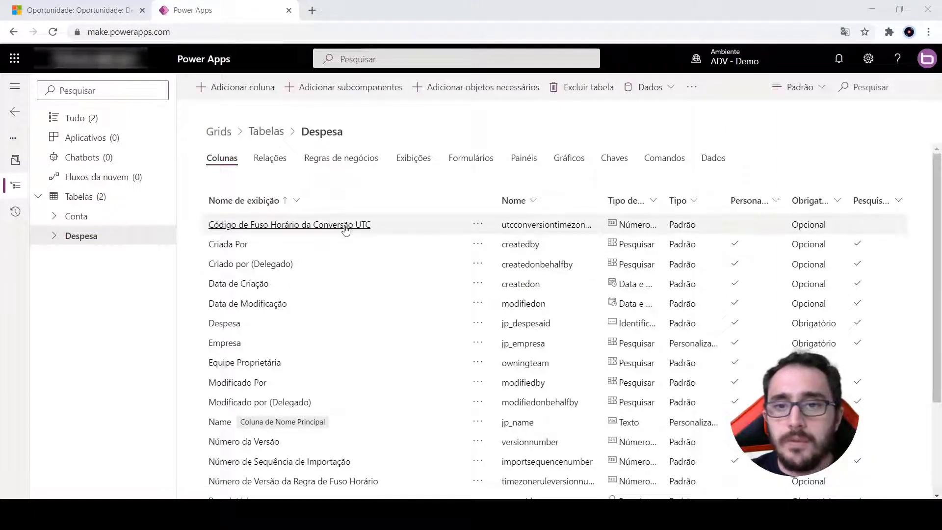
# Add the Empresa column above Name on the Despesa table's main form Informações, save the form and publish it
pyautogui.click(473, 162)
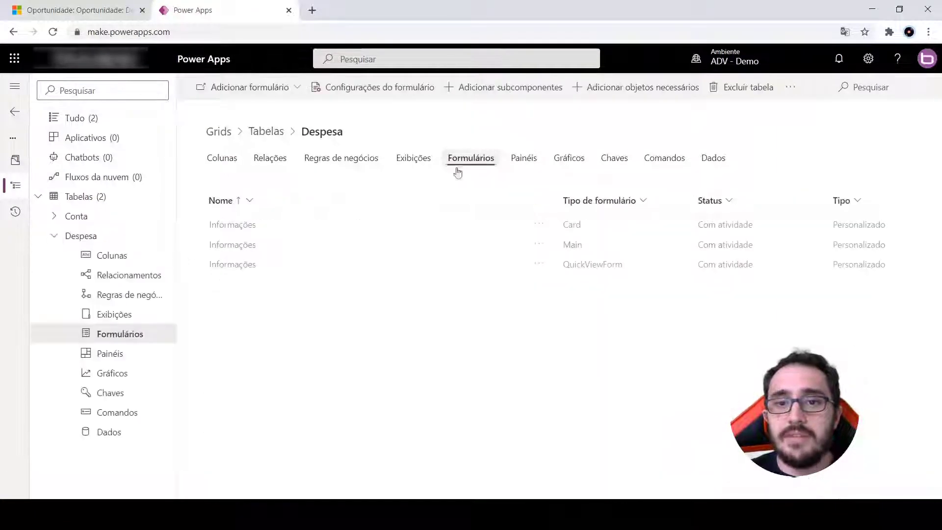
pyautogui.click(225, 245)
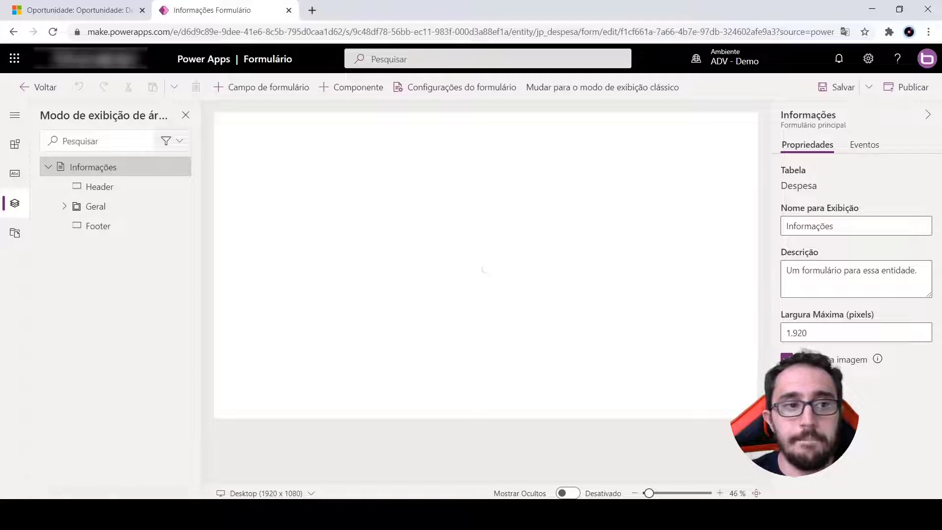
pyautogui.click(14, 115)
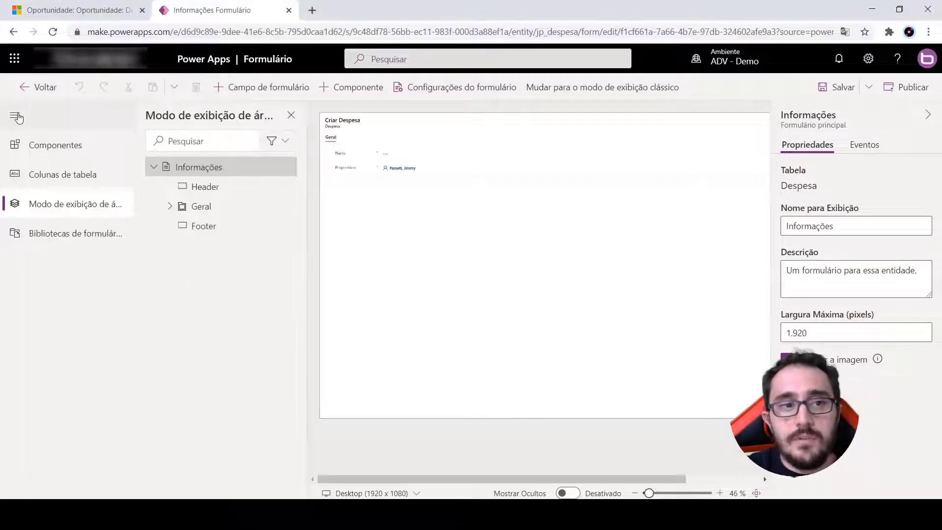
pyautogui.click(74, 175)
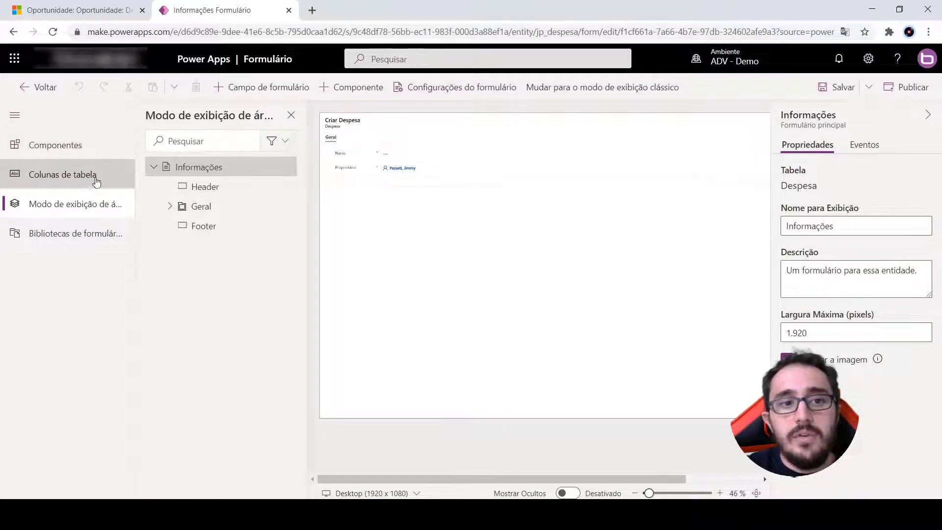
pyautogui.moveTo(198, 307); pyautogui.dragTo(397, 154)
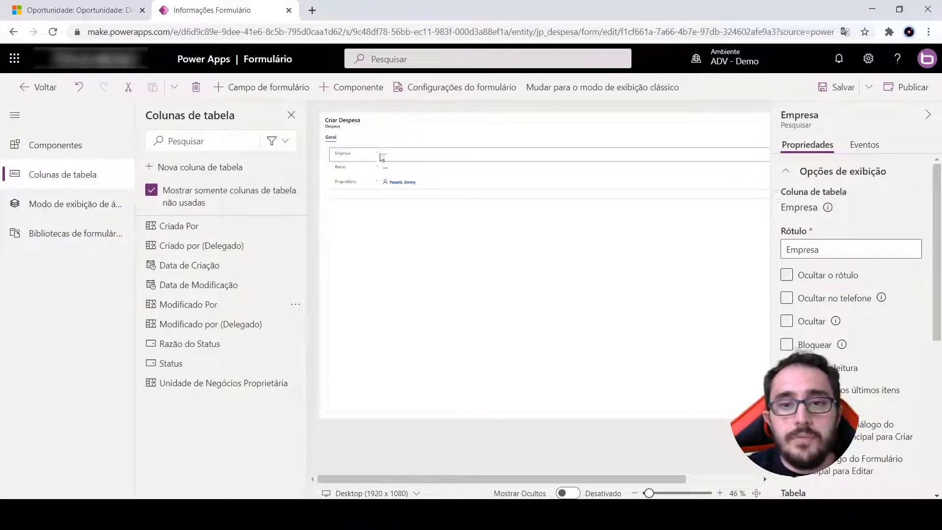
pyautogui.click(838, 87)
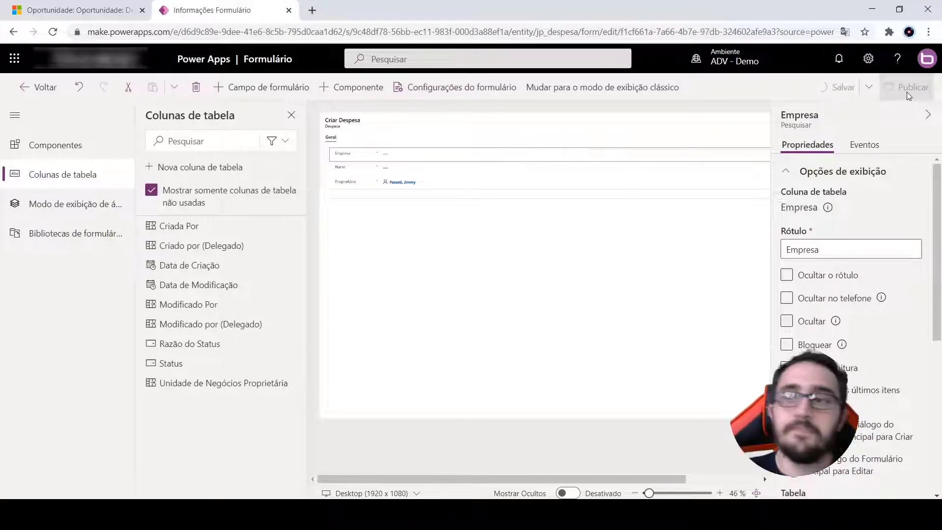
pyautogui.click(905, 93)
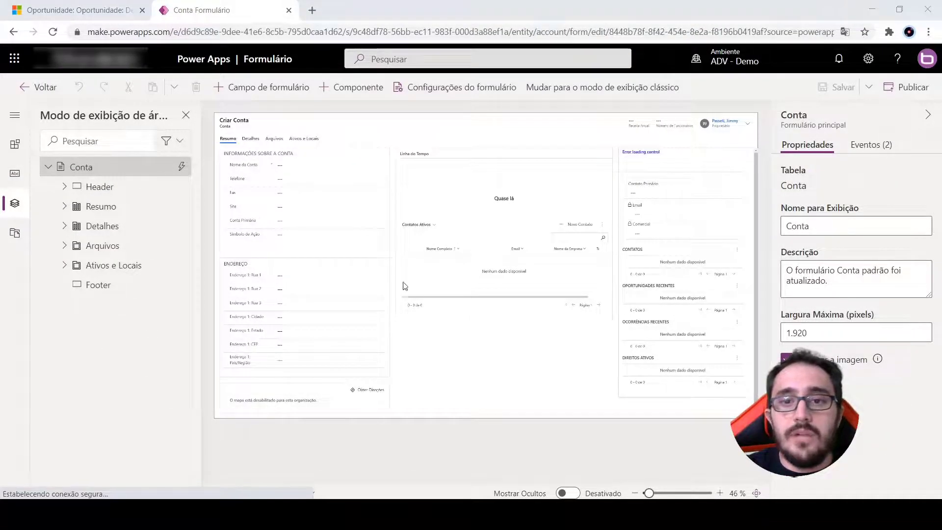
# Change the related table of the Contatos da empresa subgrid on the Conta form to Despesas (Empresa)
pyautogui.click(484, 290)
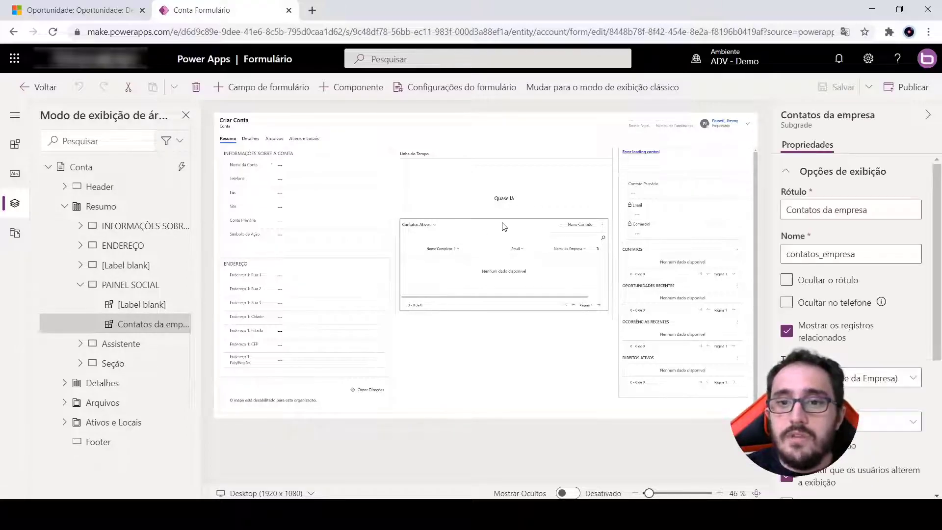
pyautogui.scroll(-2, 791, 294)
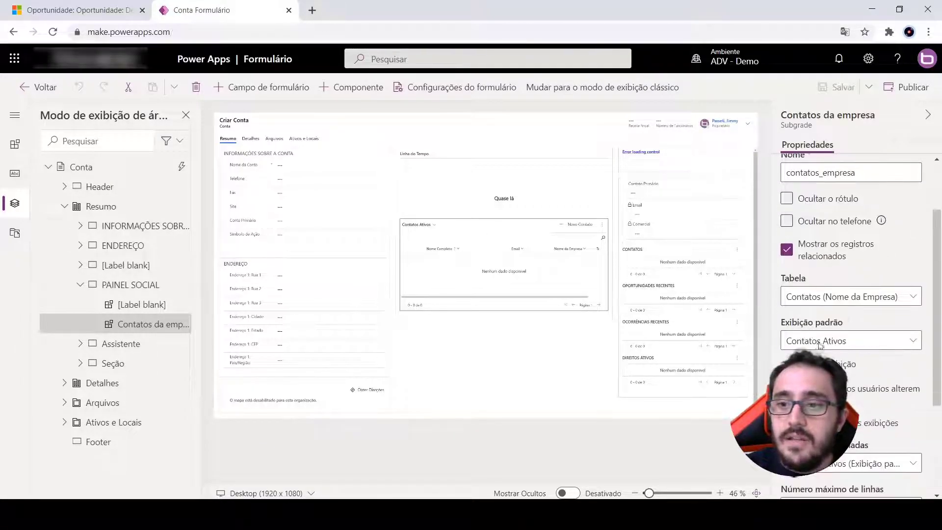
pyautogui.click(823, 297)
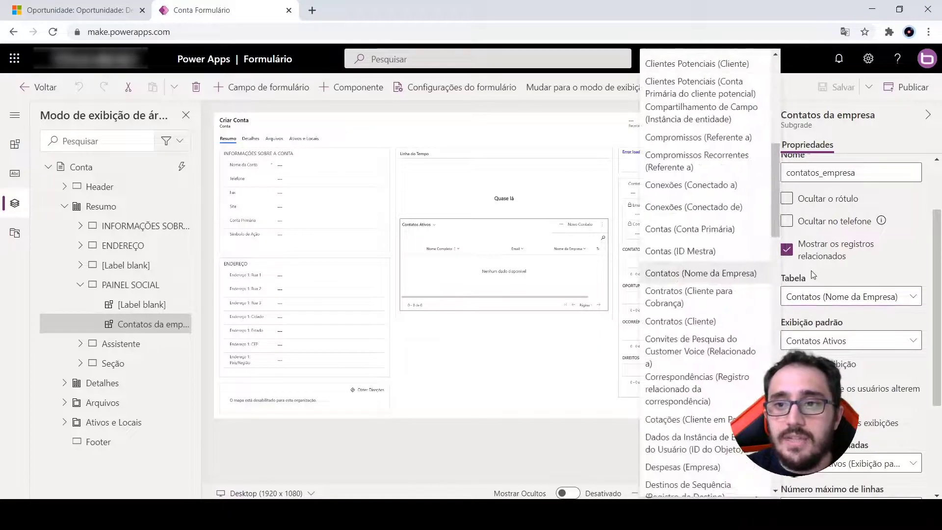
pyautogui.scroll(-3, 729, 266)
pyautogui.scroll(-2, 728, 265)
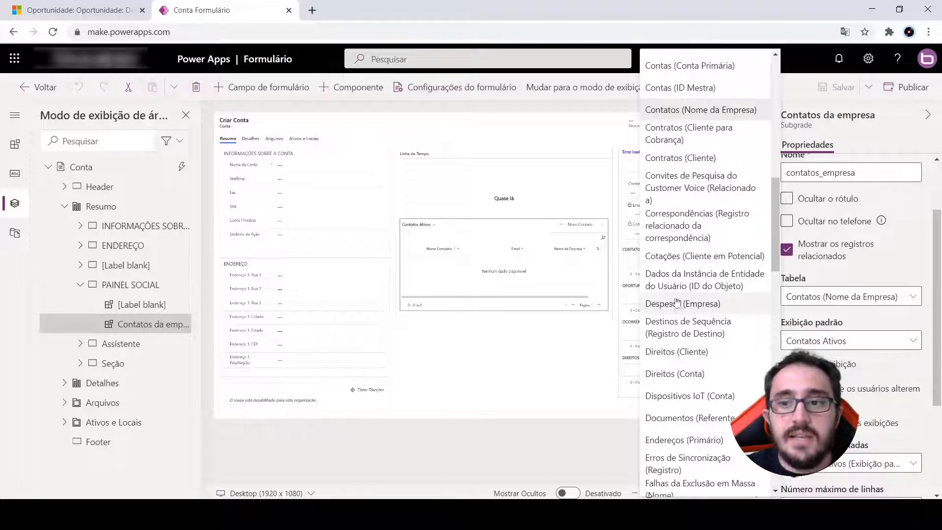
pyautogui.press('Escape')
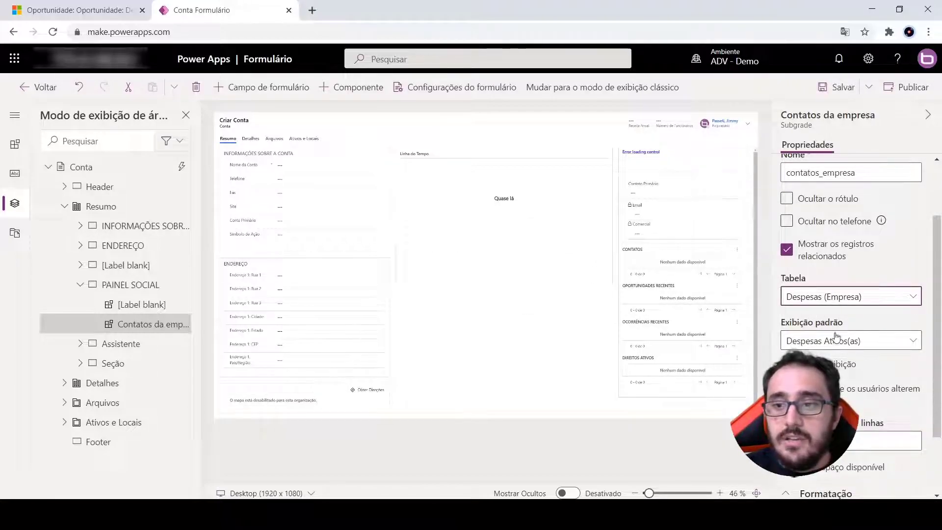
pyautogui.scroll(-2, 845, 347)
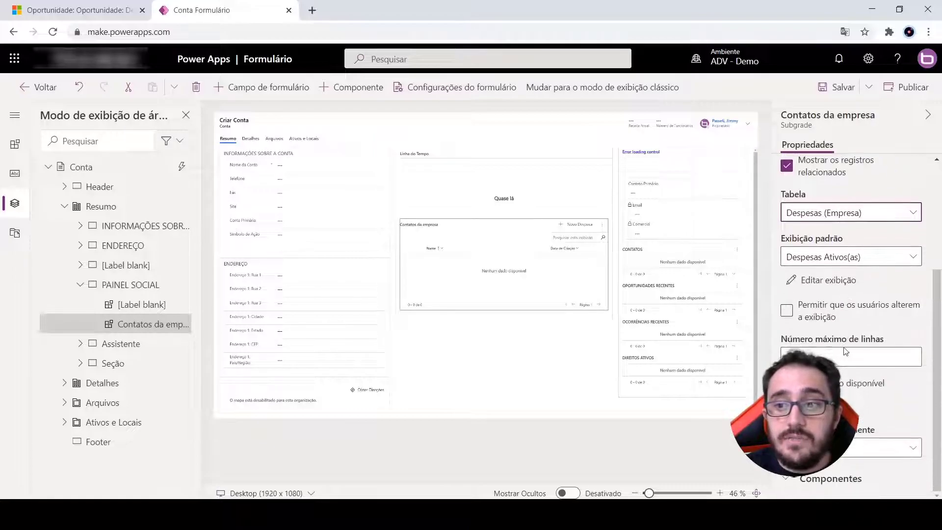
pyautogui.scroll(4, 832, 274)
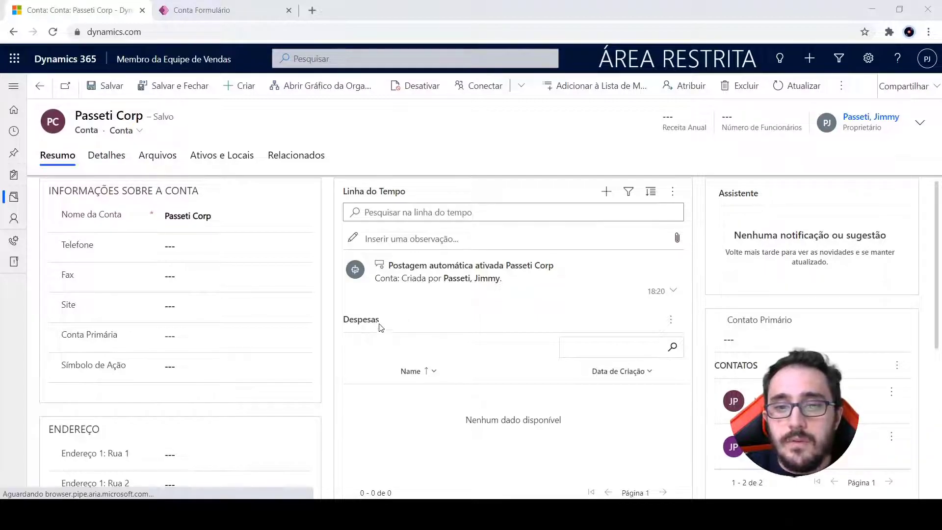
# Switch to Dynamics 365 and create a record named Despesa 1 from the Passeti Corp account's Despesas subgrid, saving and closing it
pyautogui.scroll(-2, 415, 349)
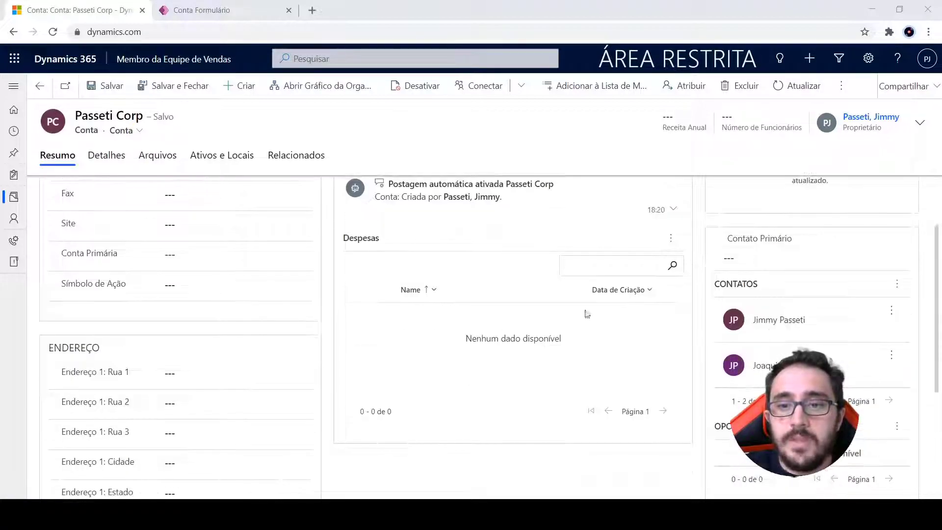
pyautogui.click(670, 240)
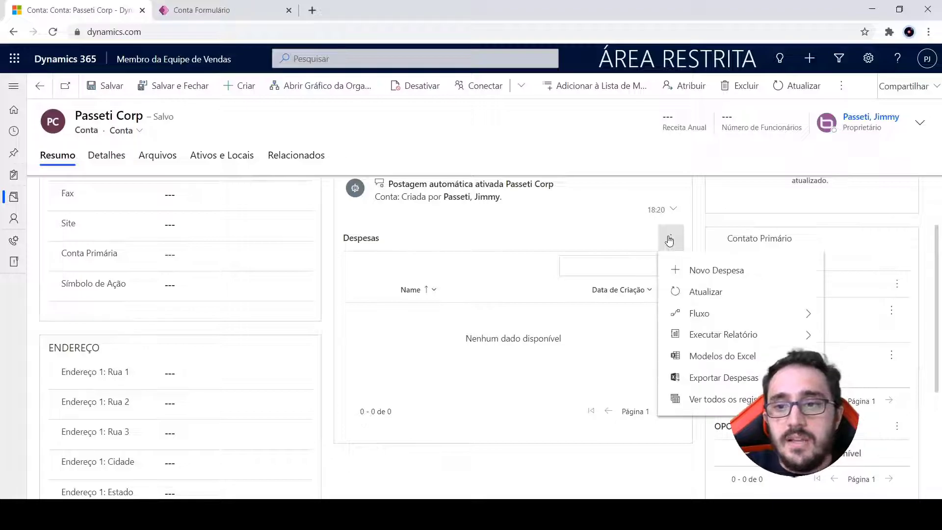
pyautogui.click(699, 269)
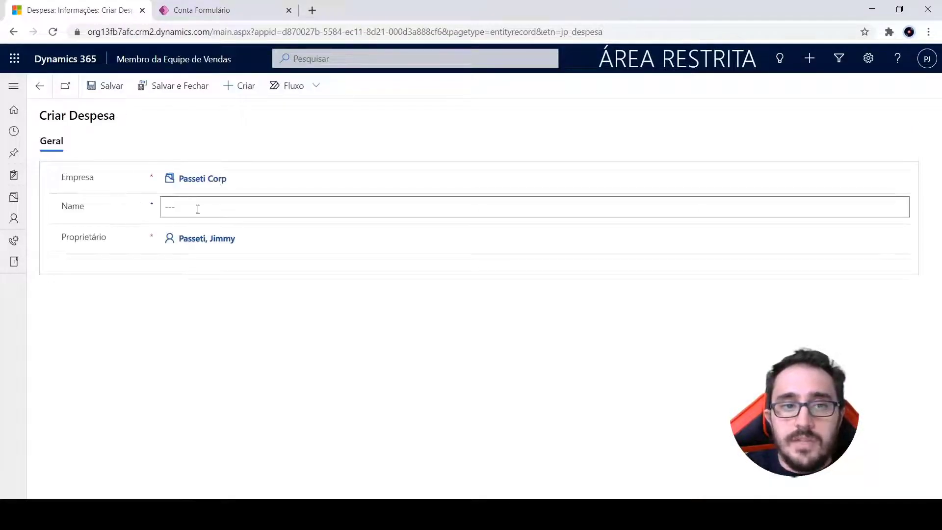
pyautogui.click(195, 206)
pyautogui.write('Despesa 1')
pyautogui.click(184, 86)
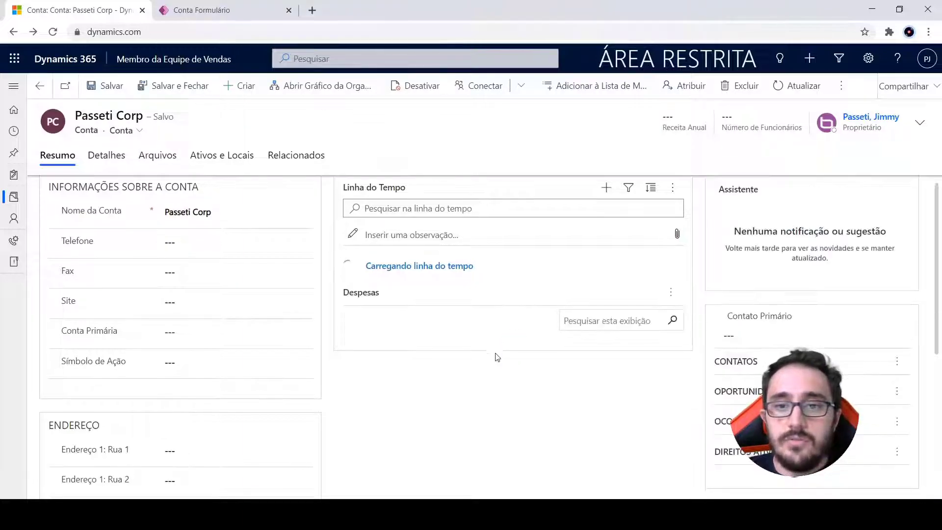
pyautogui.scroll(-2, 614, 333)
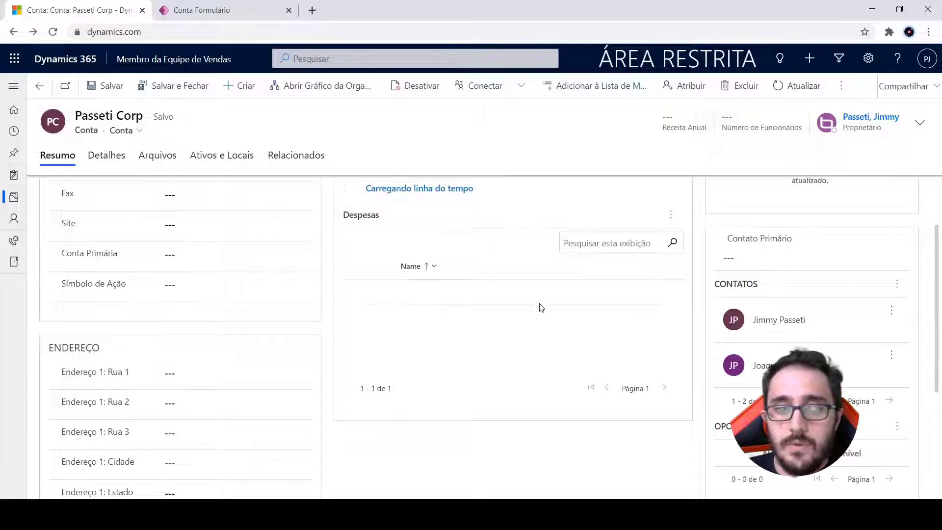